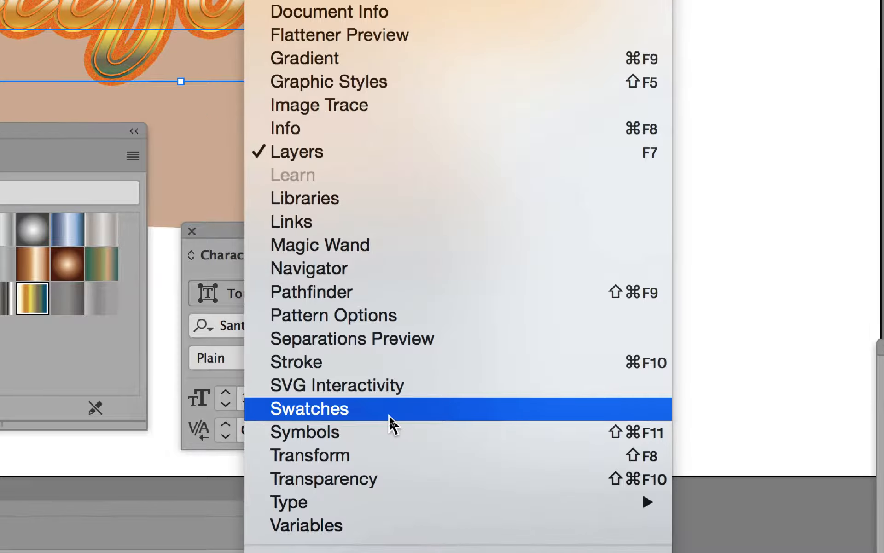
- Open the Swatches panel and move it beside the lettering
click(390, 415)
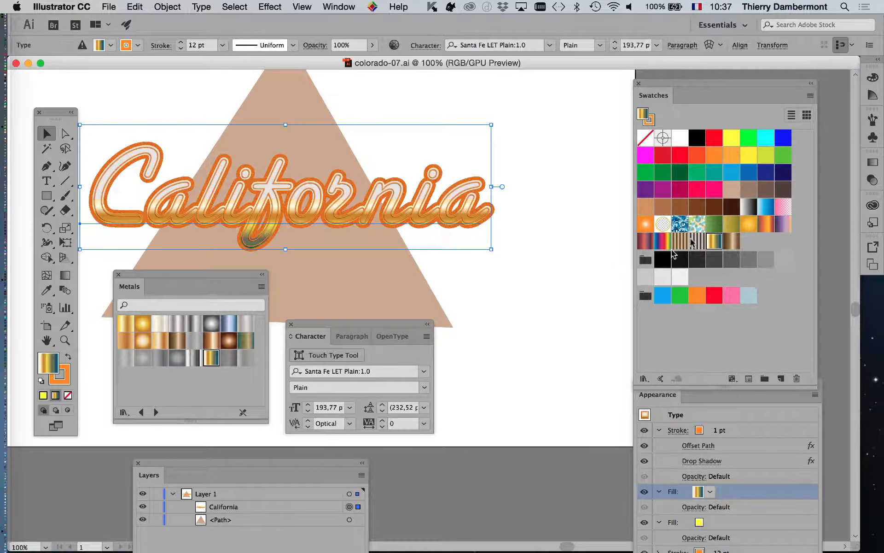
drag(691, 85, 594, 85)
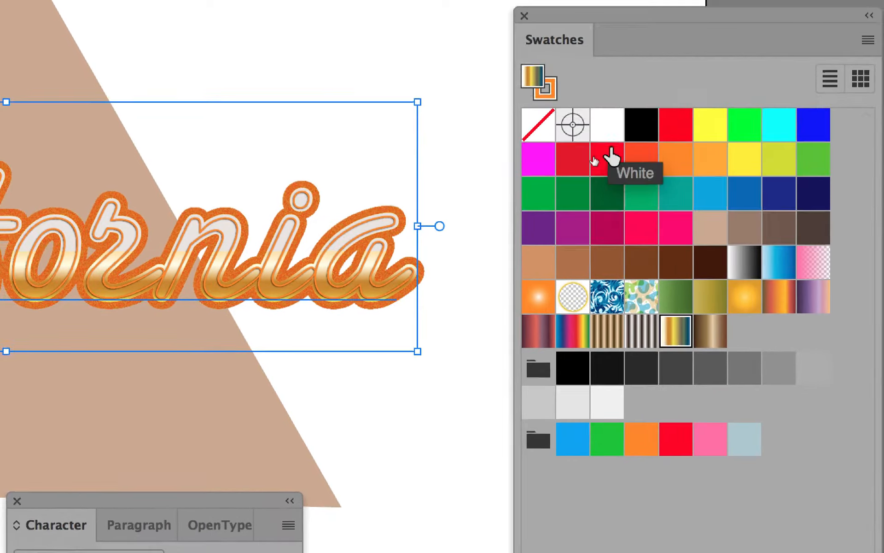
mouse_move(672, 333)
mouse_down()
mouse_move(642, 223)
mouse_move(685, 328)
mouse_up()
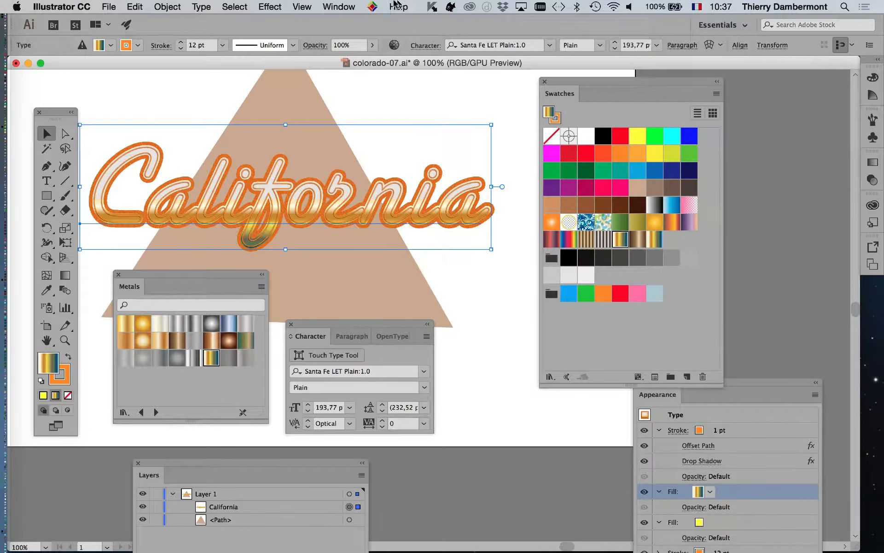
- Open the Gradient panel, reposition it above the artwork and widen it
click(350, 7)
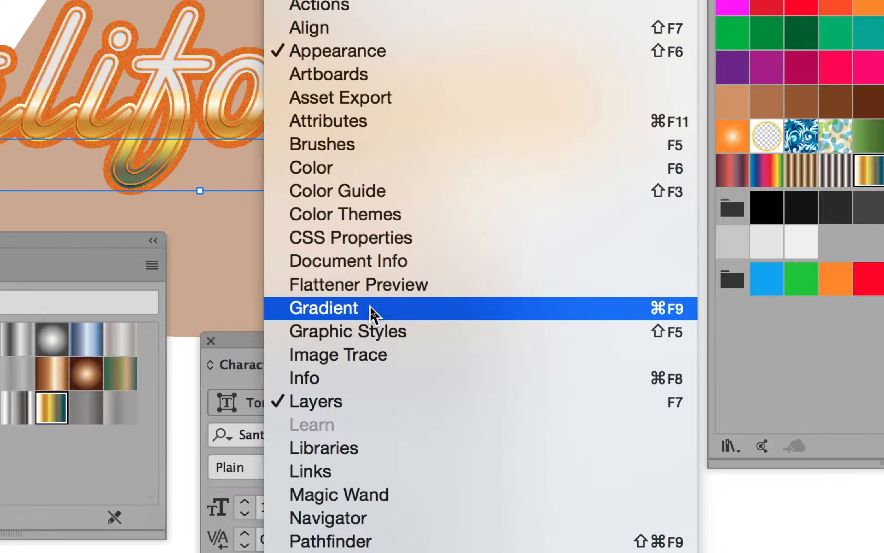
click(372, 311)
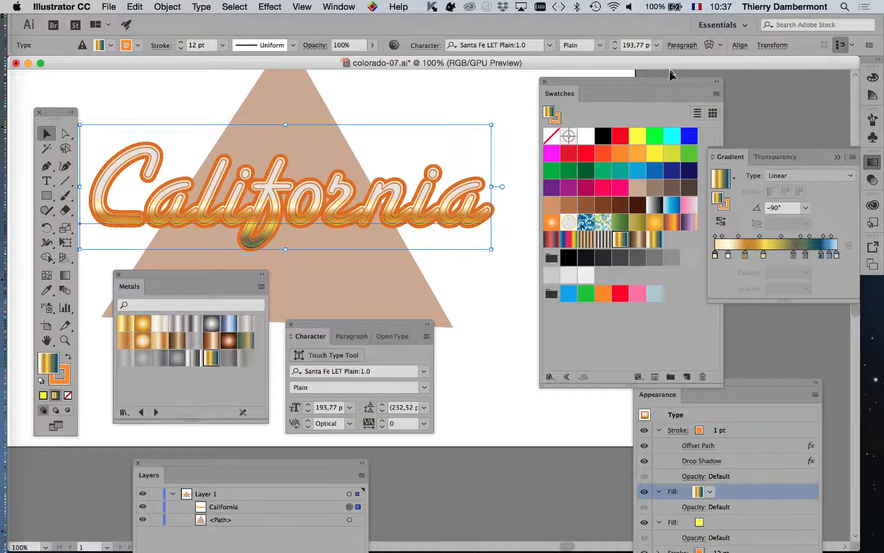
drag(679, 84, 594, 276)
drag(741, 159, 452, 86)
click(838, 157)
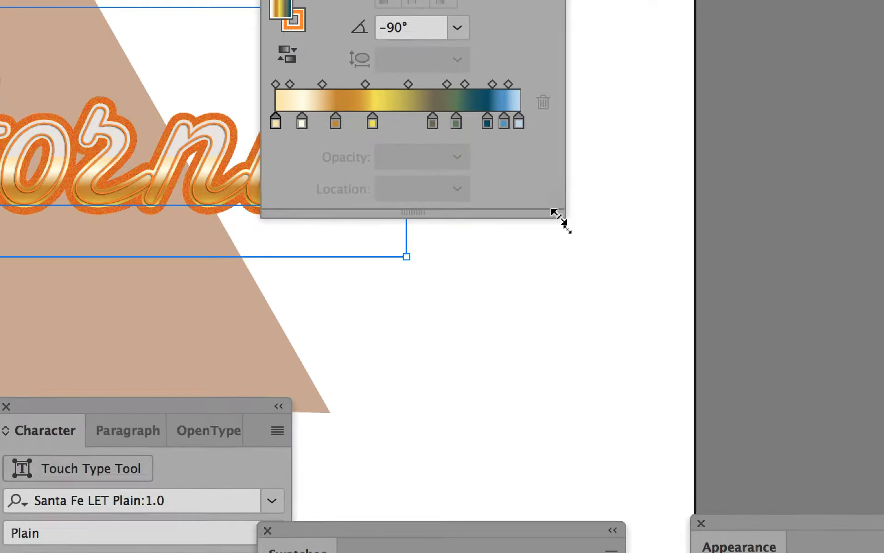
drag(600, 273, 741, 205)
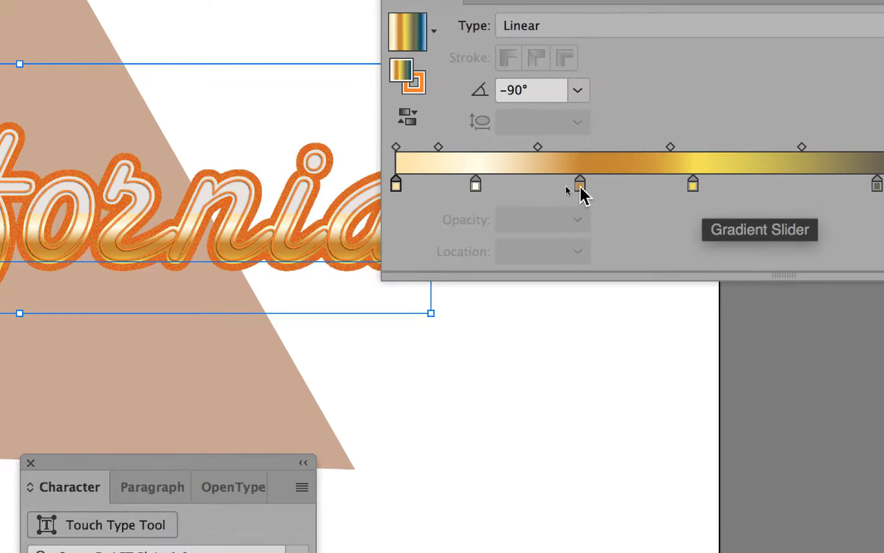
- Replace the orange gradient stop with a new pink stop at 26.25% set to R 232, G 110, B 169
click(580, 186)
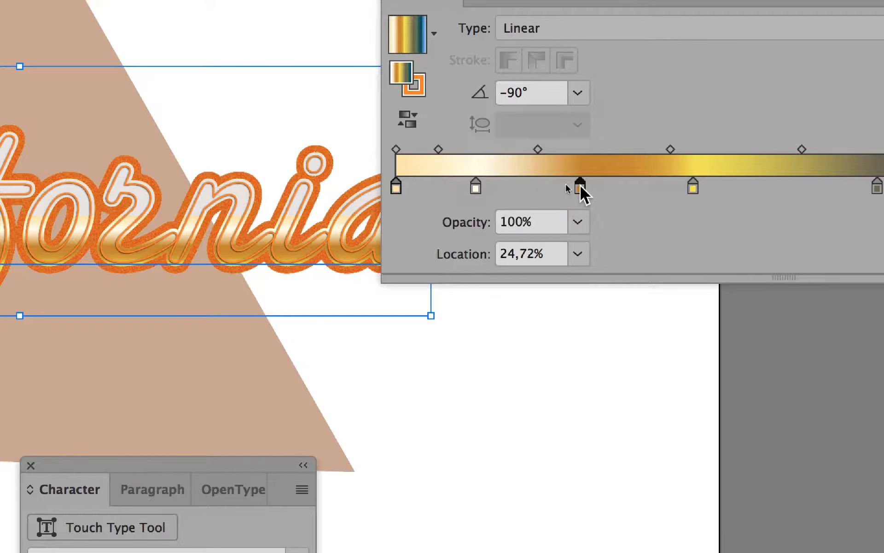
drag(580, 185, 592, 213)
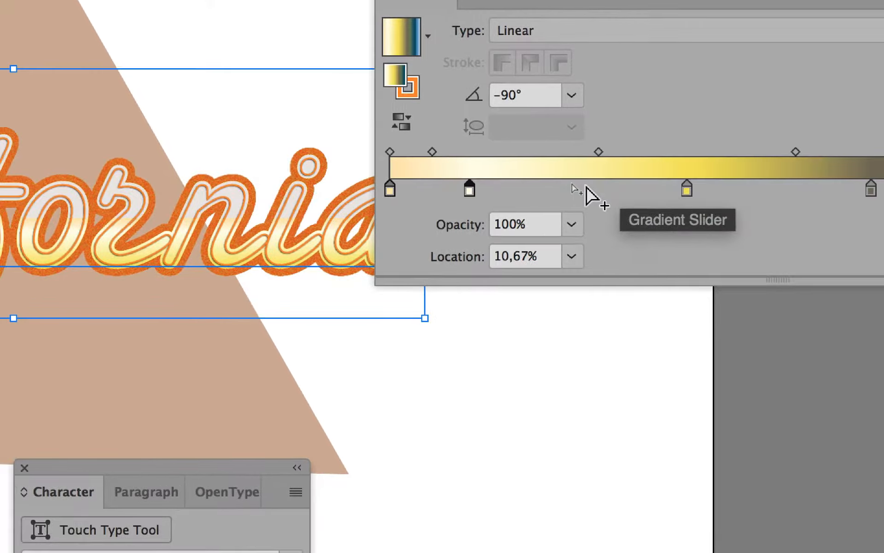
click(585, 185)
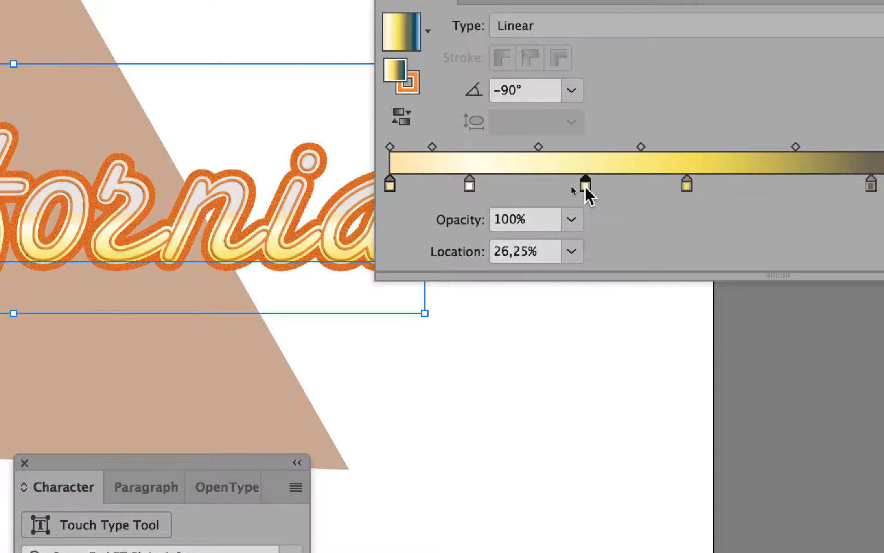
double_click(585, 185)
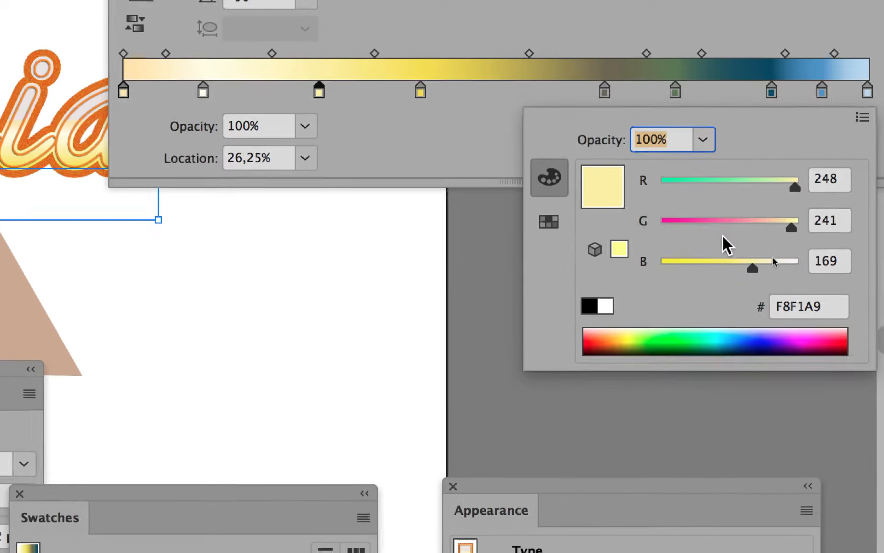
click(721, 223)
click(694, 184)
drag(695, 185, 764, 184)
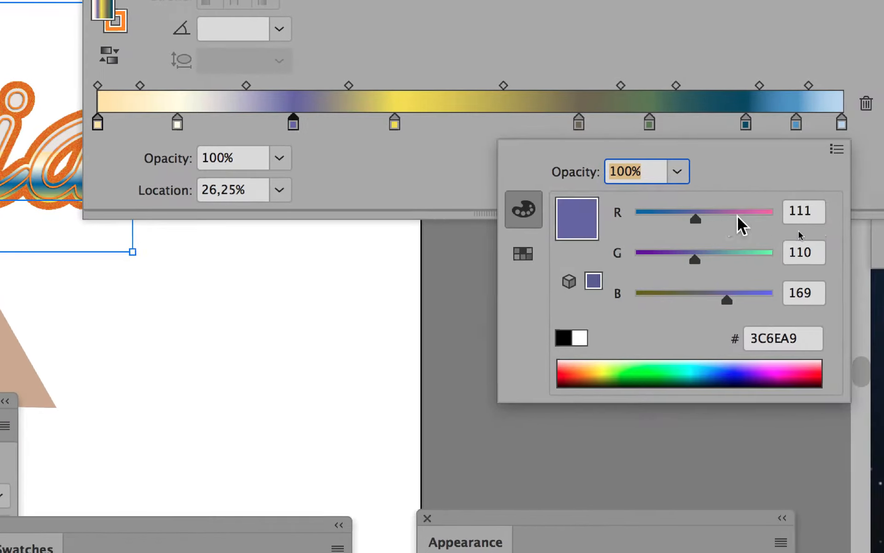
drag(742, 225, 756, 223)
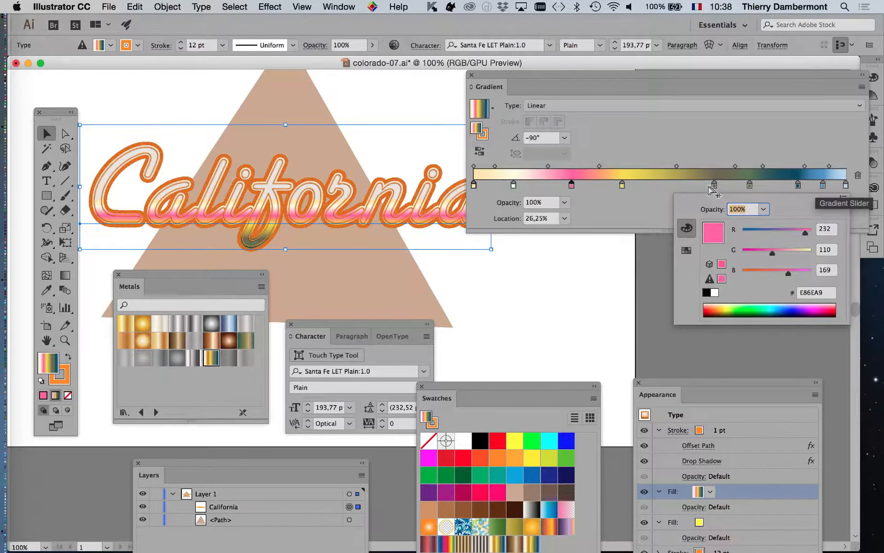
- Recolor the stop at 10.85% to blue, R 48, G 114, B 232
click(512, 185)
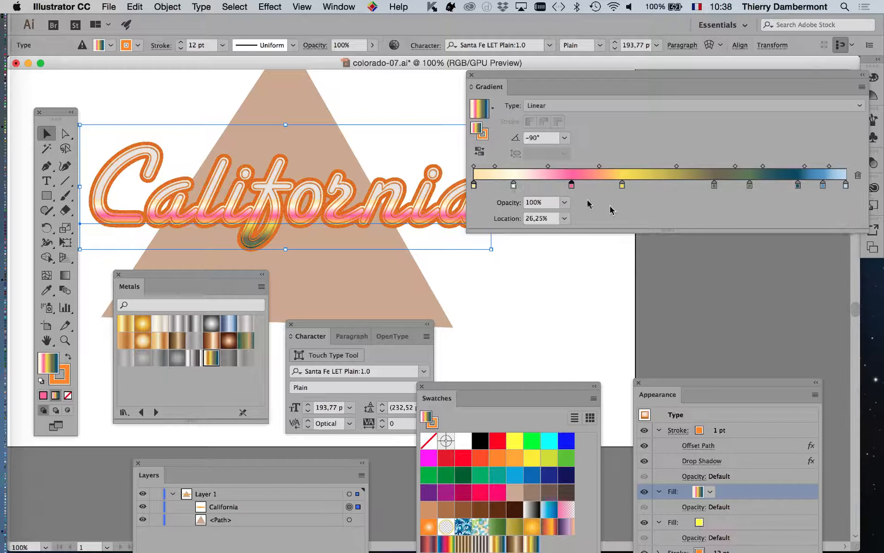
double_click(514, 185)
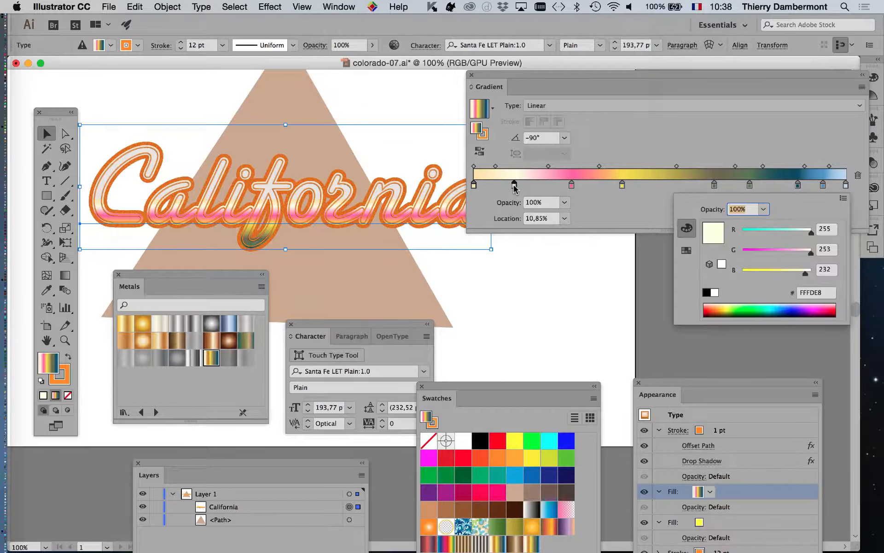
click(755, 232)
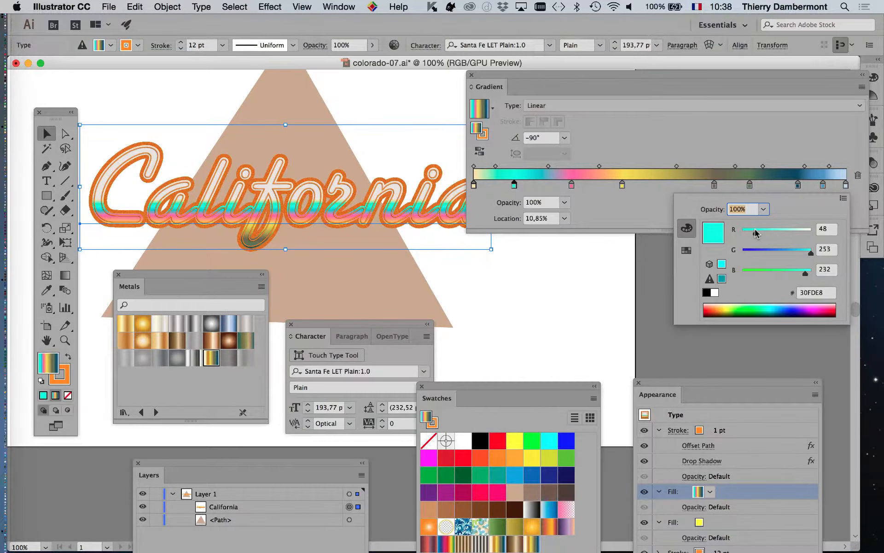
click(773, 250)
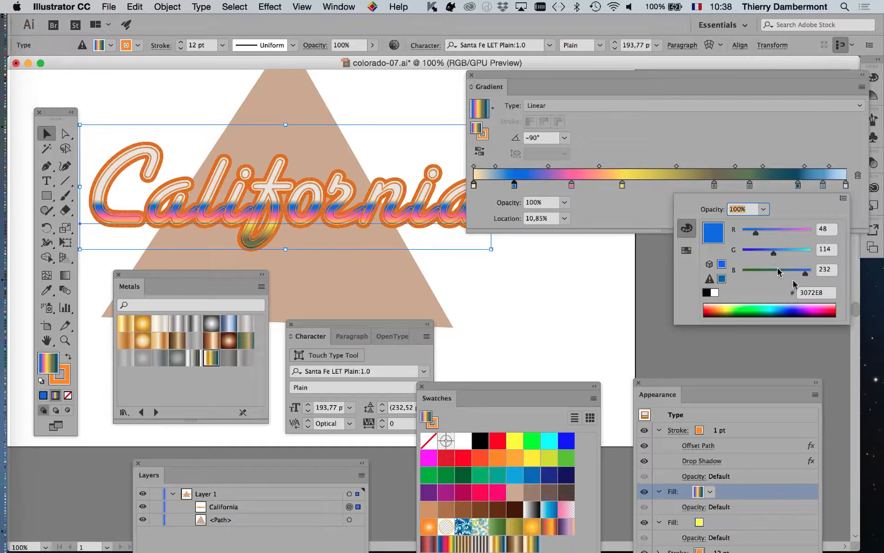
- Recolor the first gradient stop at 0% to magenta, R 176, G 22, B 174
double_click(474, 184)
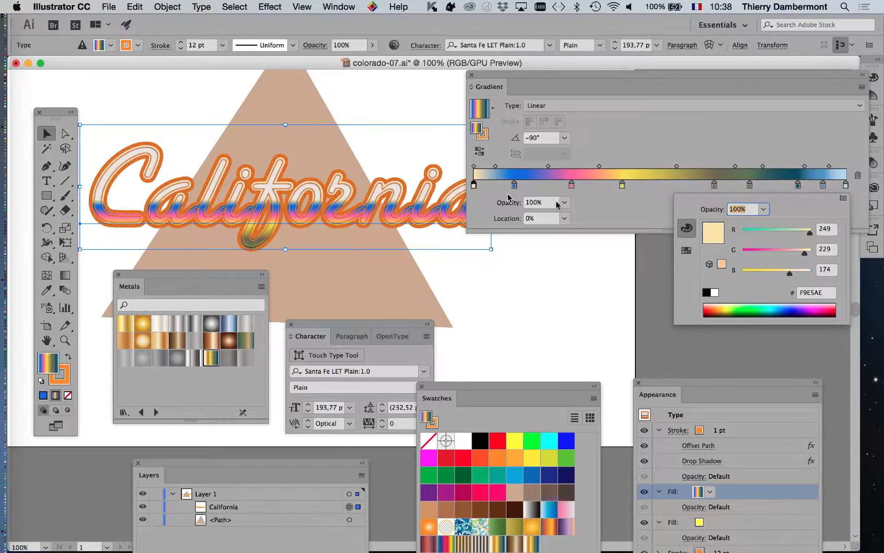
click(751, 232)
click(751, 250)
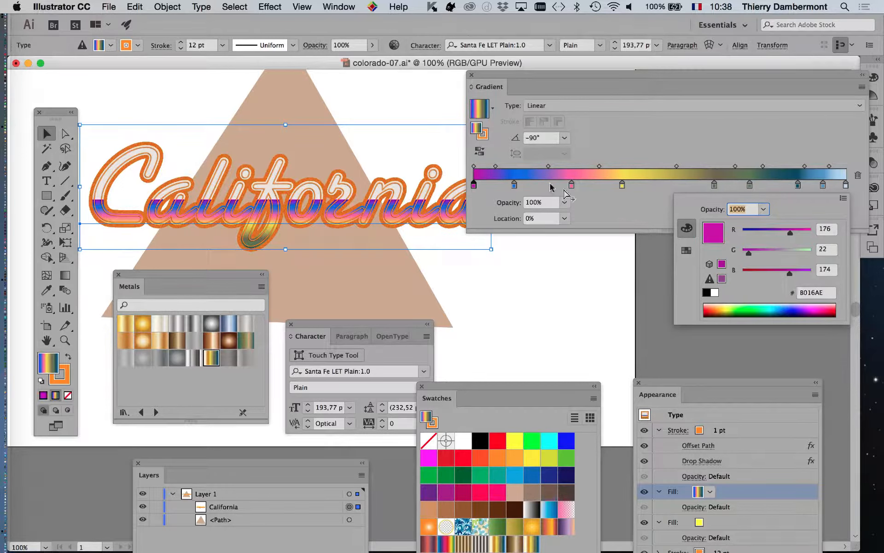
- Remove the pink and yellow stops from the gradient
click(515, 184)
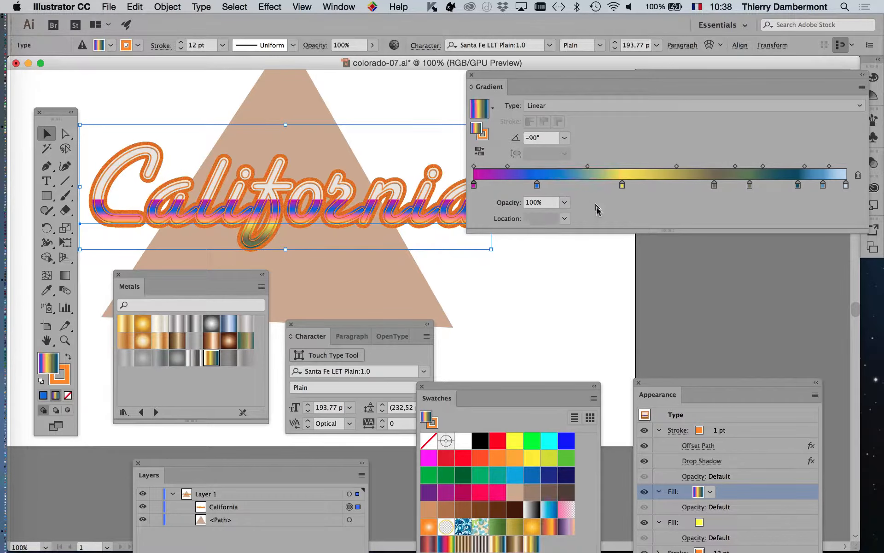
drag(602, 214, 602, 213)
drag(654, 228, 654, 230)
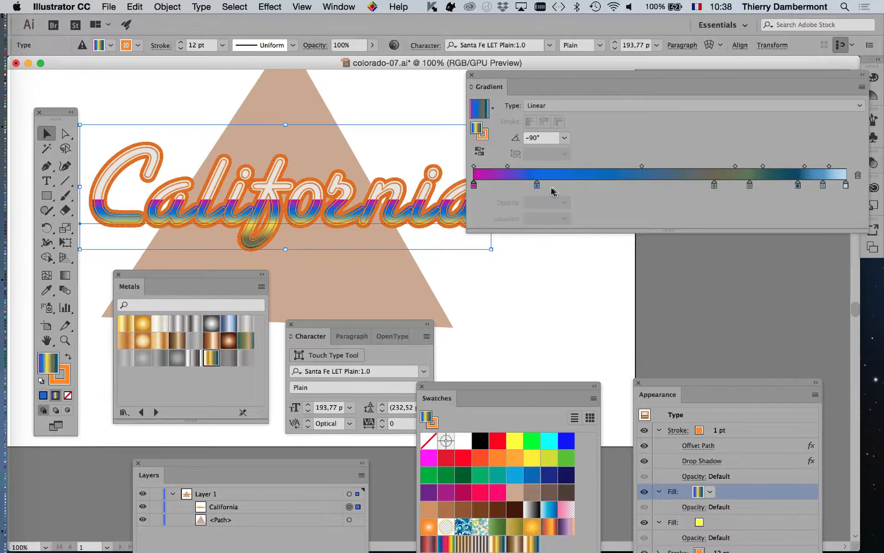
- Remove the two dark middle stops from the gradient
click(537, 185)
scroll(344, 209, up, 1)
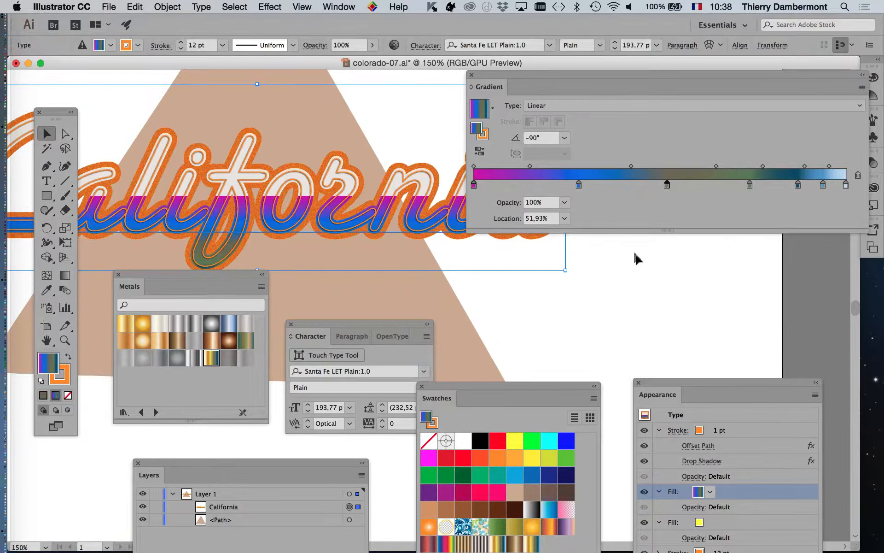
drag(530, 386, 530, 355)
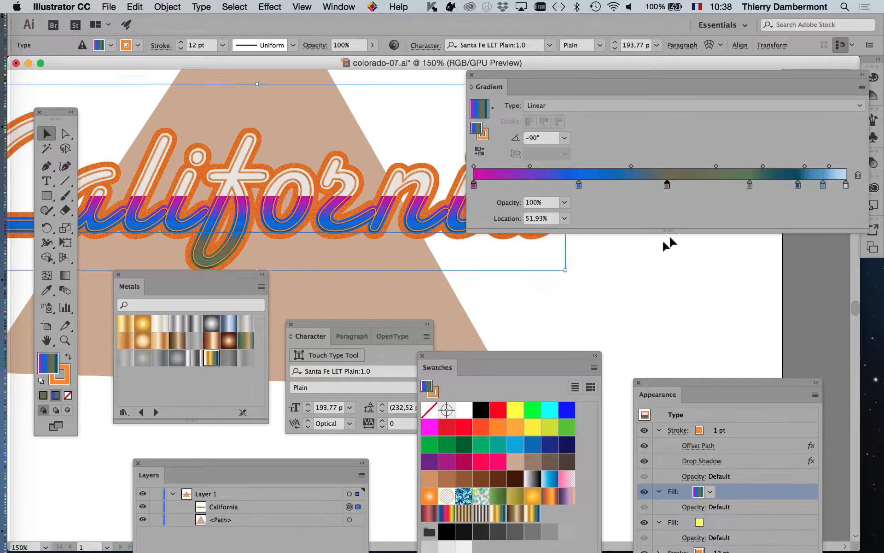
scroll(537, 250, down, 2)
drag(366, 188, 243, 132)
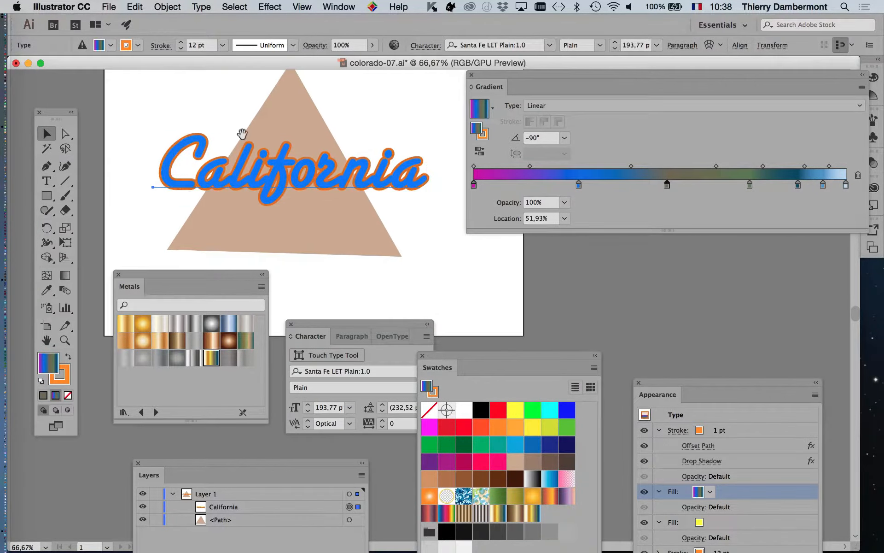
drag(750, 185, 752, 241)
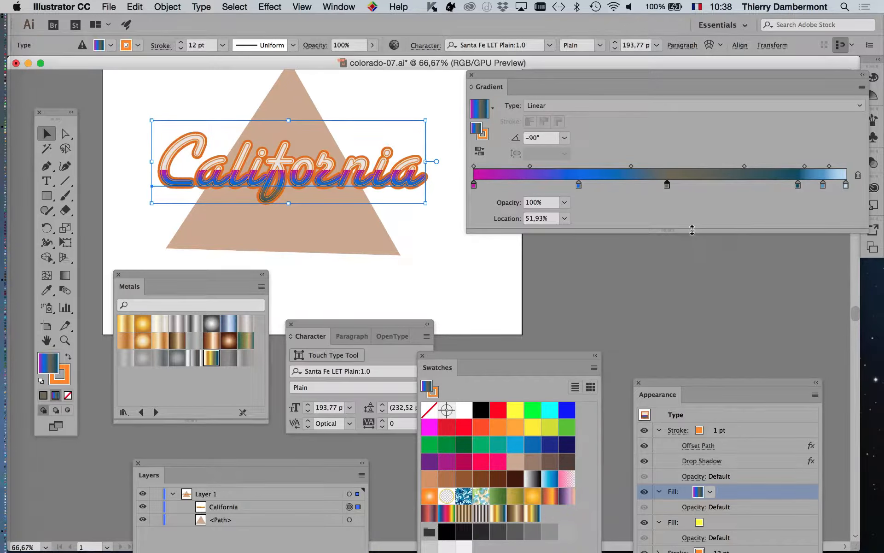
drag(667, 184, 692, 237)
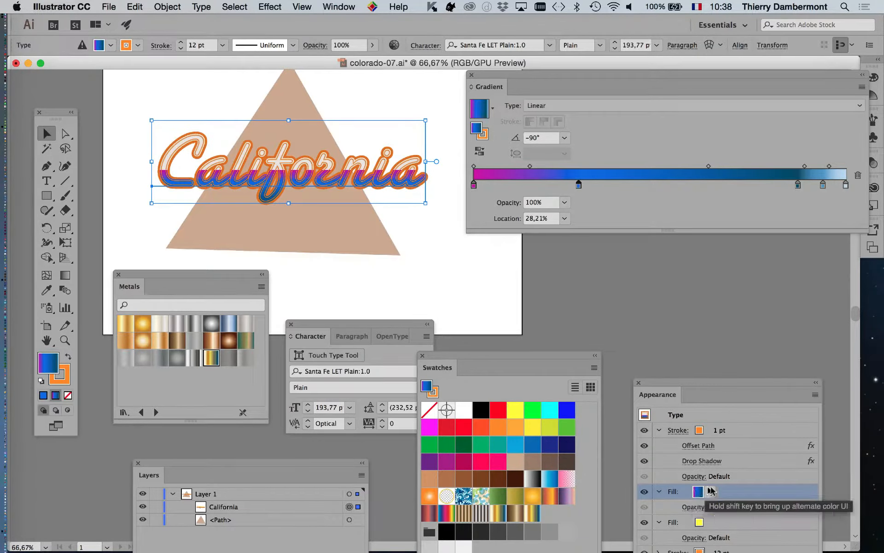
- Reselect the text's gradient fill and remove the blue stop near the start
click(756, 429)
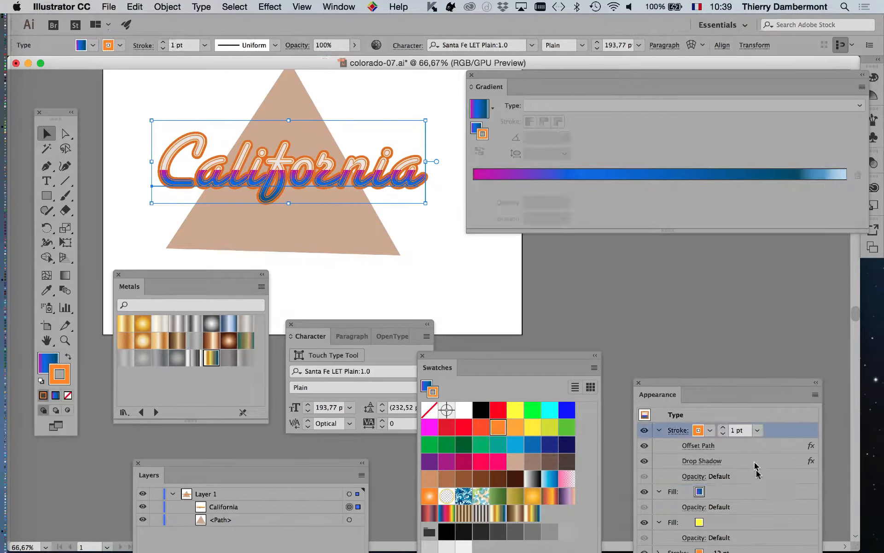
click(762, 493)
drag(579, 184, 423, 190)
- Move the two remaining blue stops to about 34% and 61% along the gradient
scroll(351, 181, up, 1)
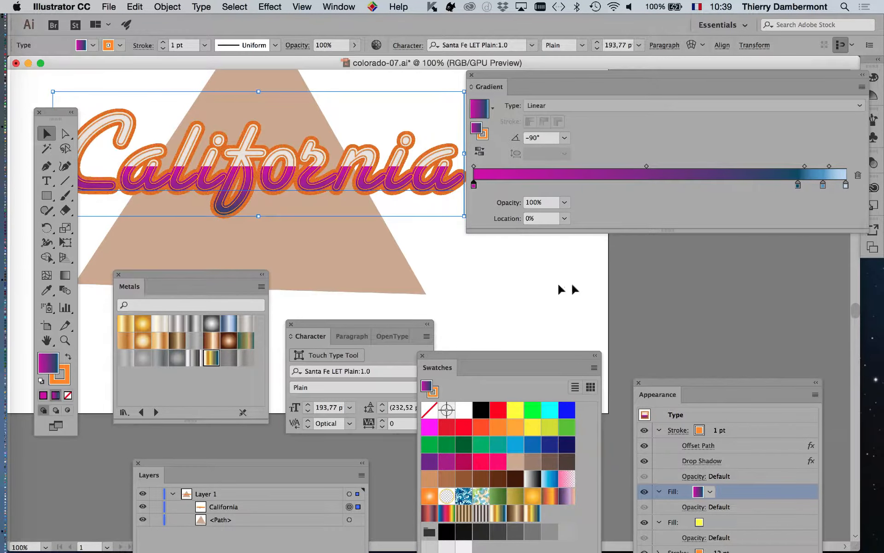
drag(798, 186, 598, 190)
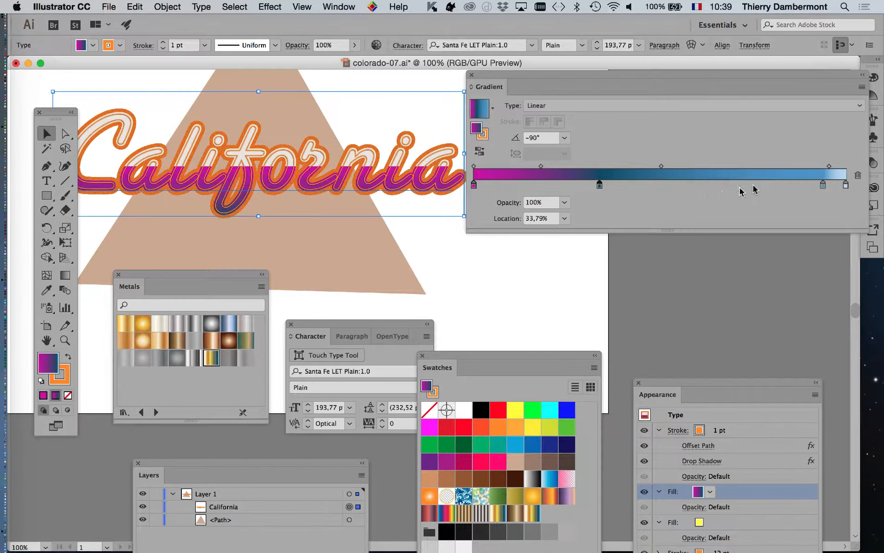
drag(822, 186, 701, 185)
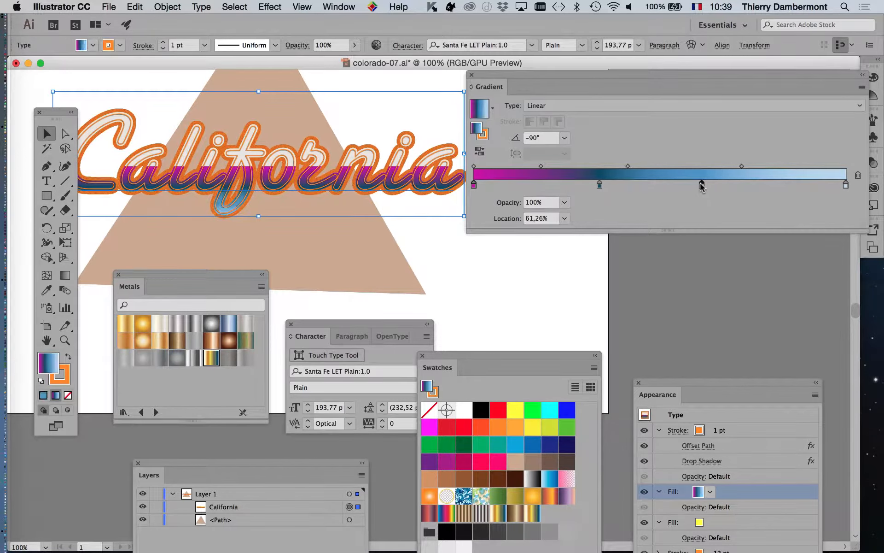
- Try to redraw the gradient vertically across the lettering with the Gradient tool, then undo it
click(65, 275)
drag(317, 119, 316, 172)
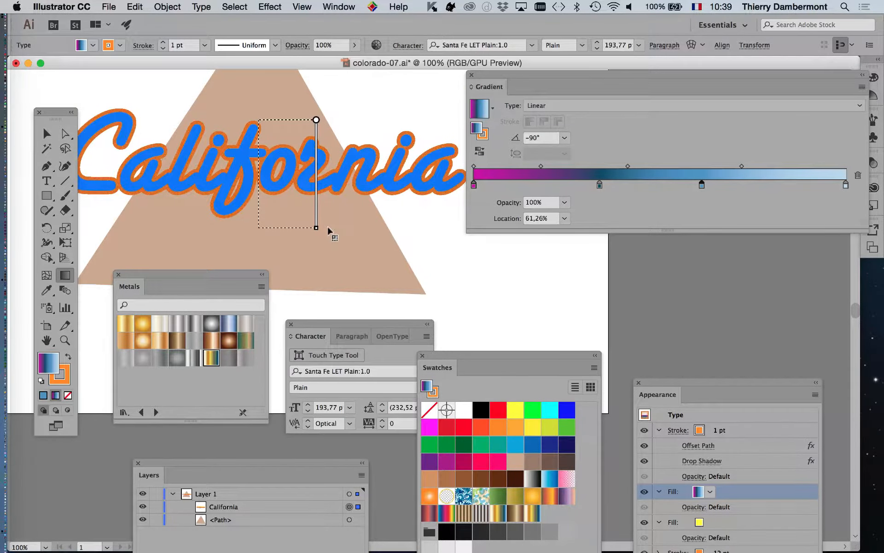
drag(328, 230, 329, 231)
key(super+z)
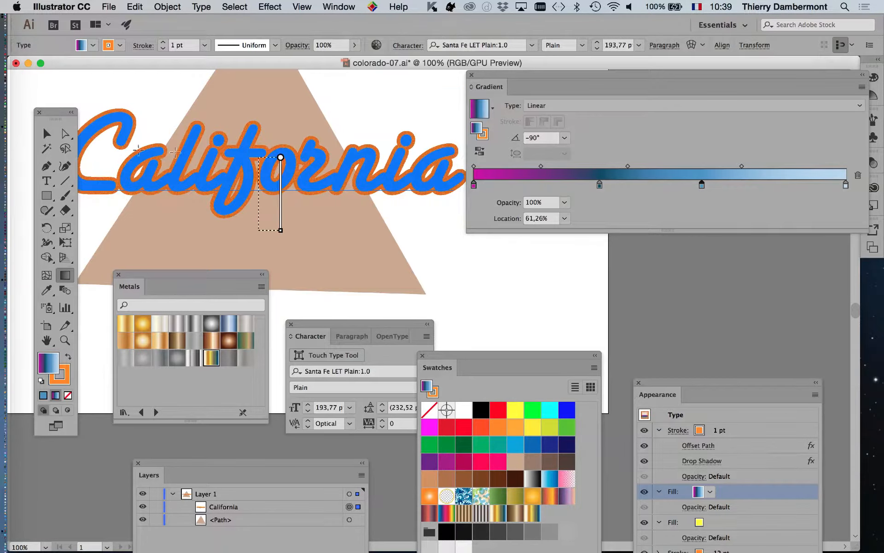
click(53, 137)
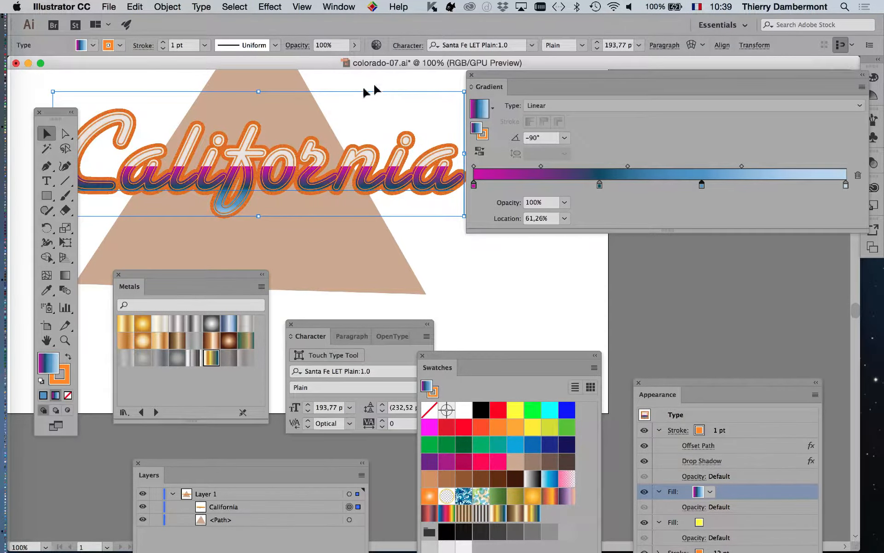
- Draw the gradient vertically from the top of the lettering downward with the Gradient tool, then return to the Selection tool
key(super+alt+8)
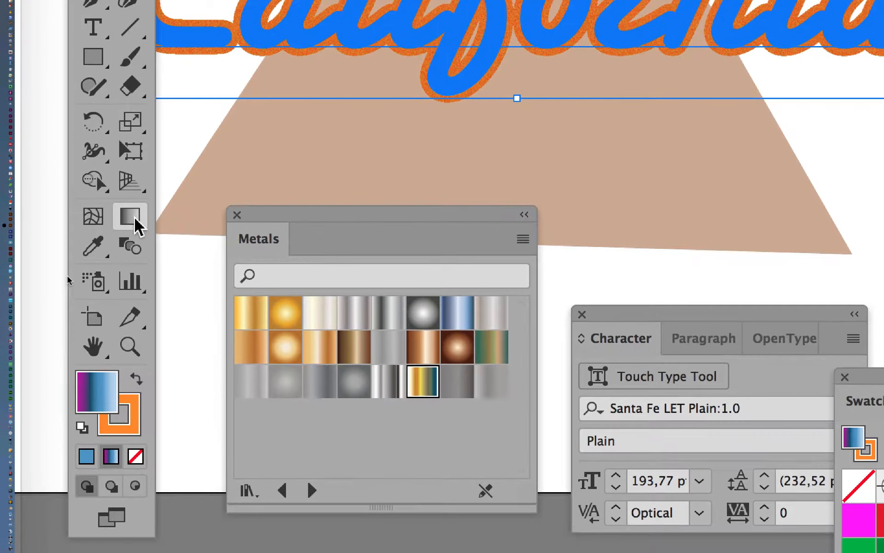
click(135, 219)
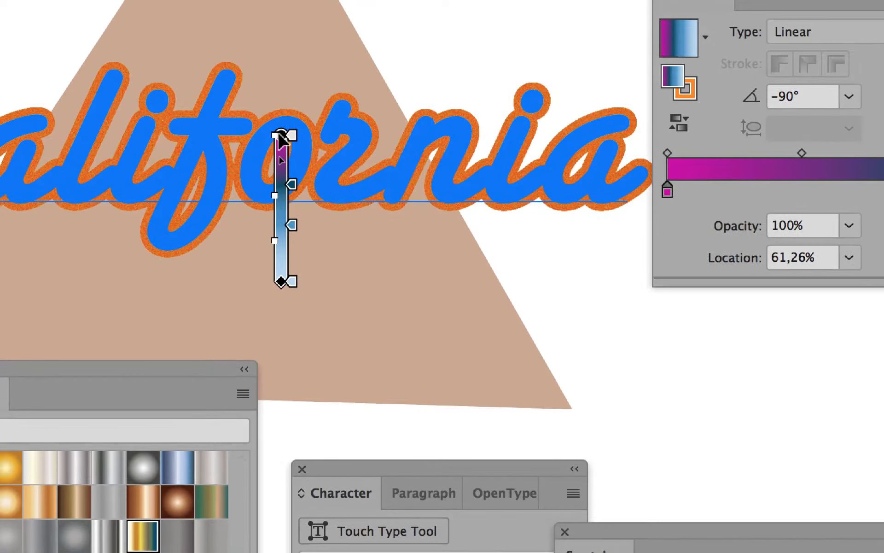
drag(280, 135, 291, 40)
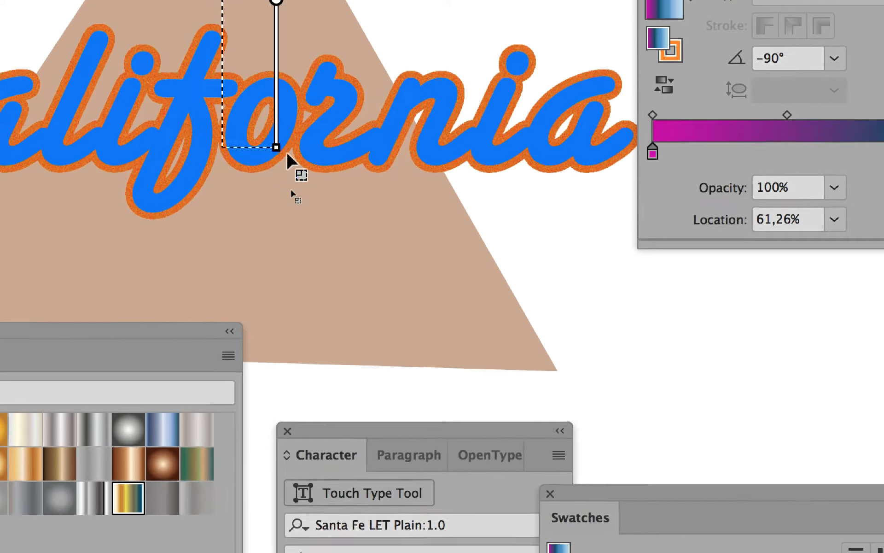
drag(287, 153, 287, 239)
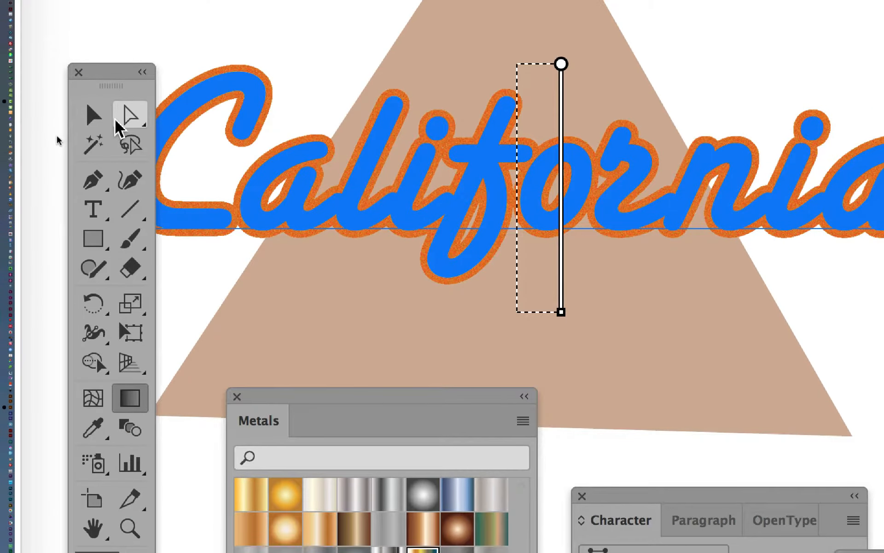
click(107, 119)
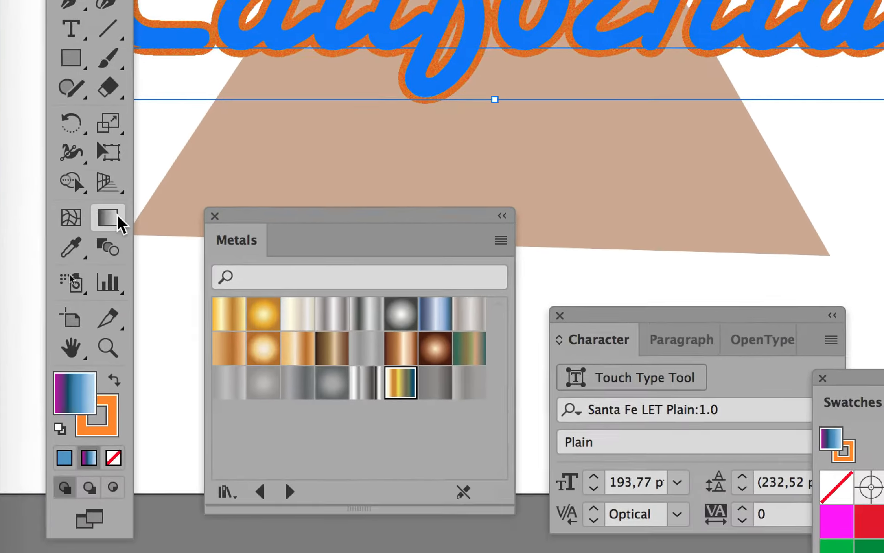
click(132, 364)
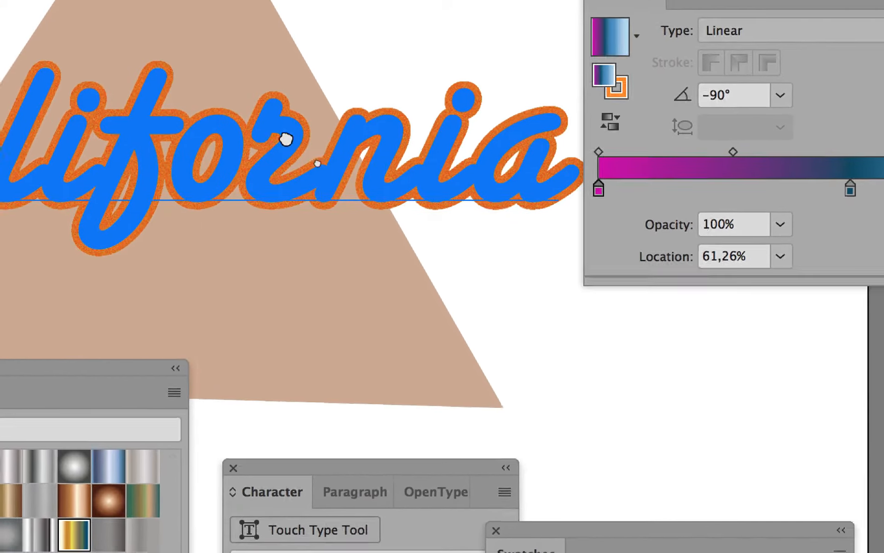
drag(287, 139, 296, 242)
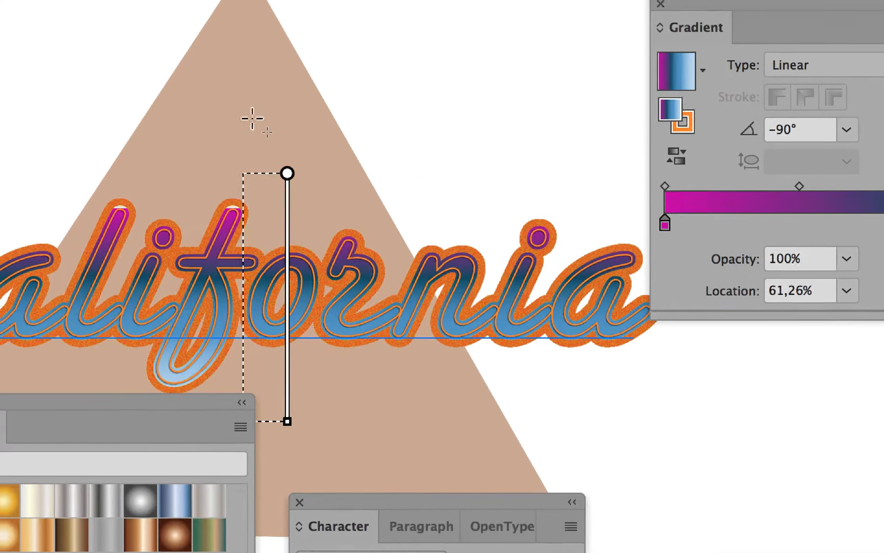
drag(186, 84, 204, 427)
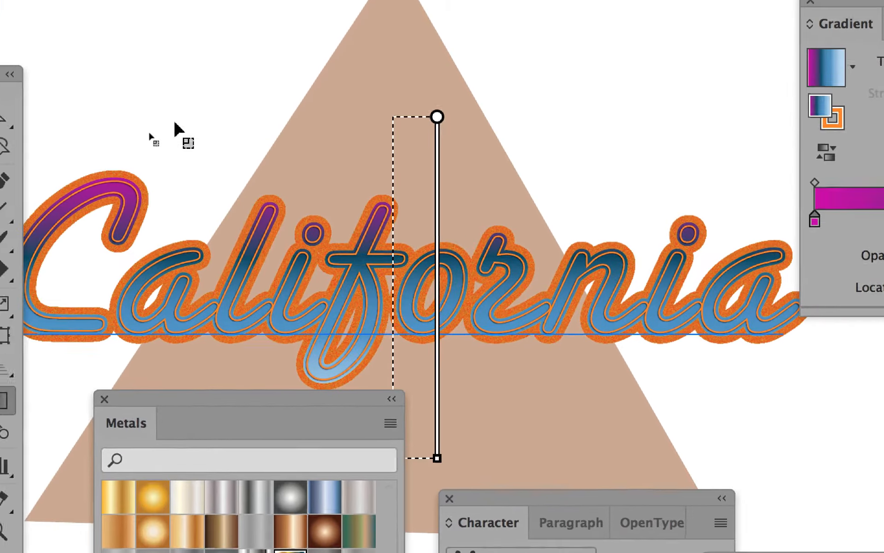
key(super)
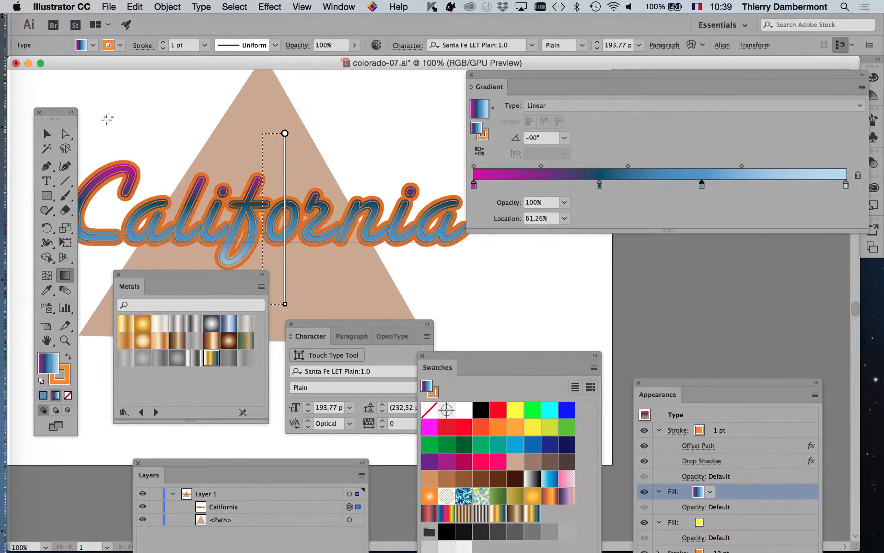
click(50, 133)
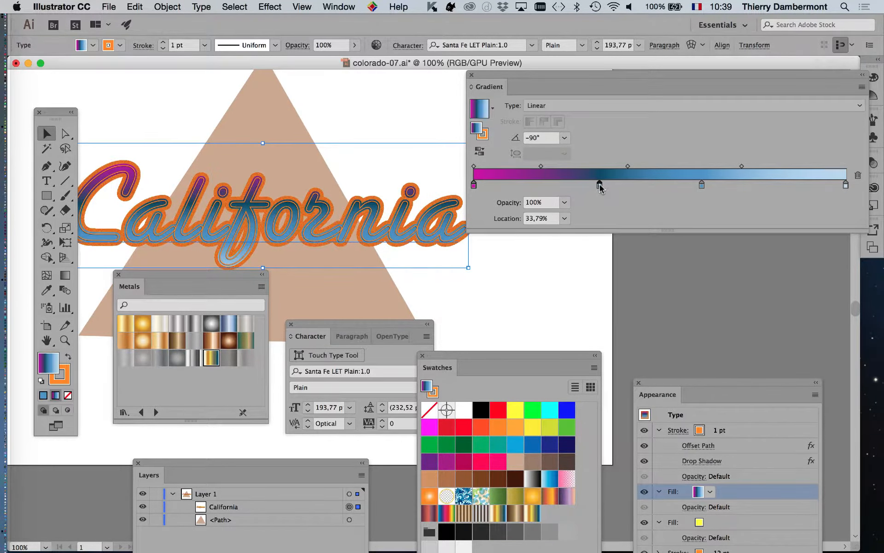
- Recolor the gradient stop at 33.79% to a pale orange, R 235, G 202, B 109
double_click(600, 186)
click(796, 250)
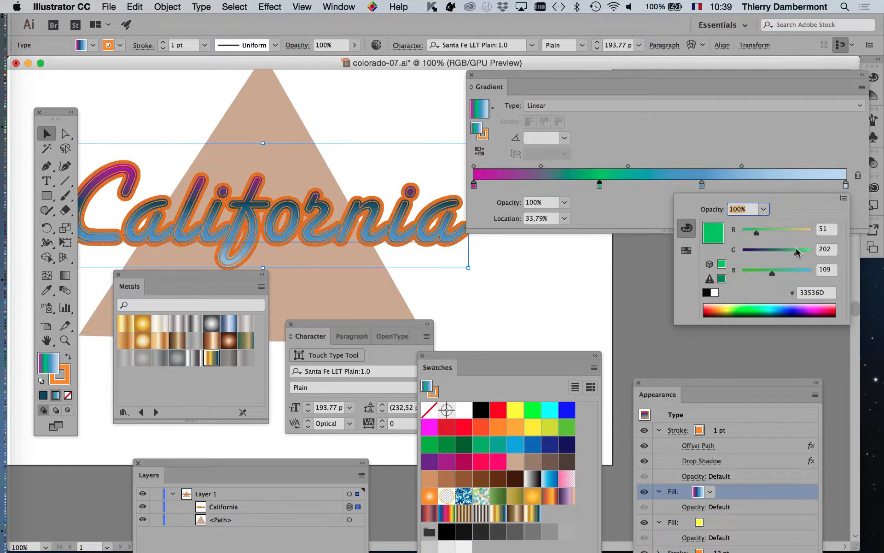
click(806, 233)
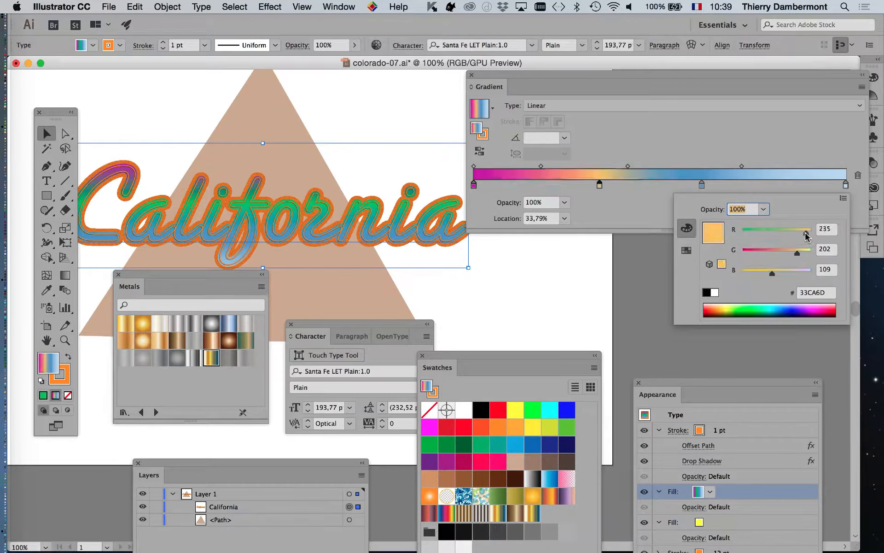
click(697, 145)
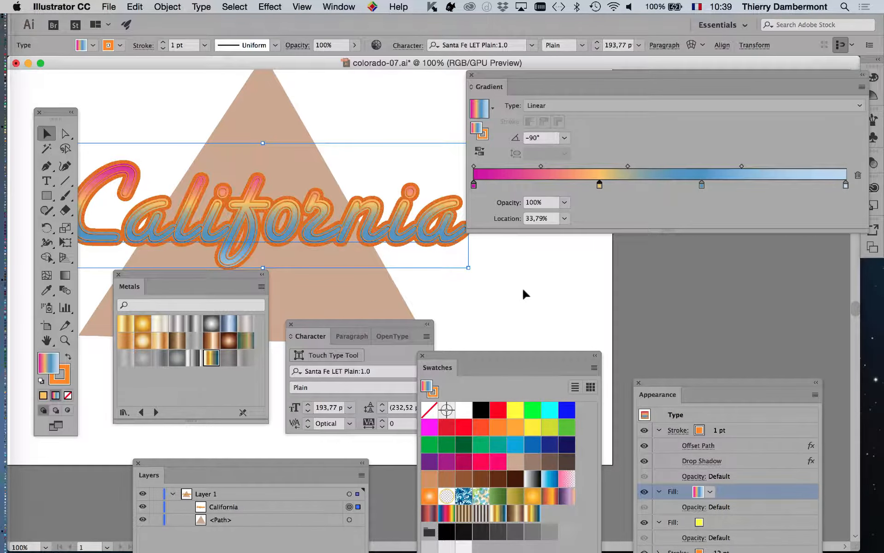
- Change the text's 1 pt stroke in the Appearance panel to a red swatch
scroll(524, 293, down, 1)
drag(498, 74, 610, 141)
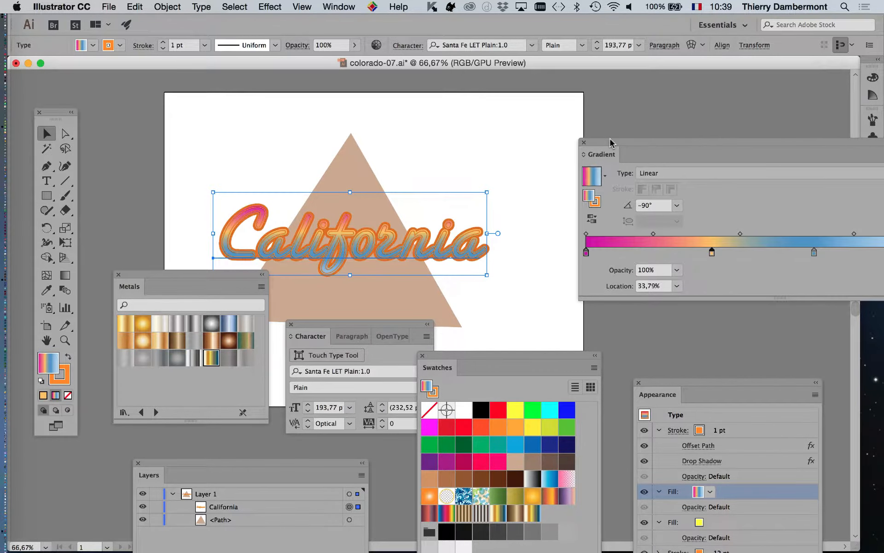
drag(404, 197, 404, 132)
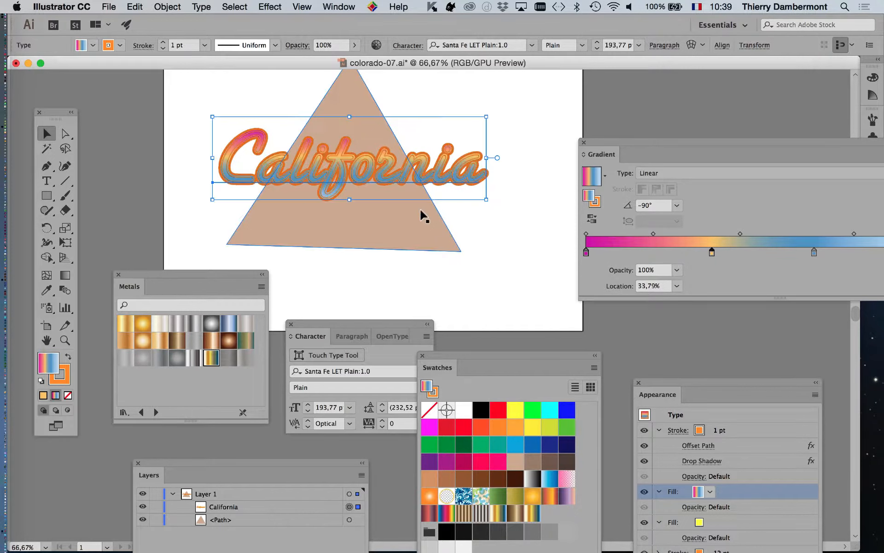
scroll(420, 213, up, 1)
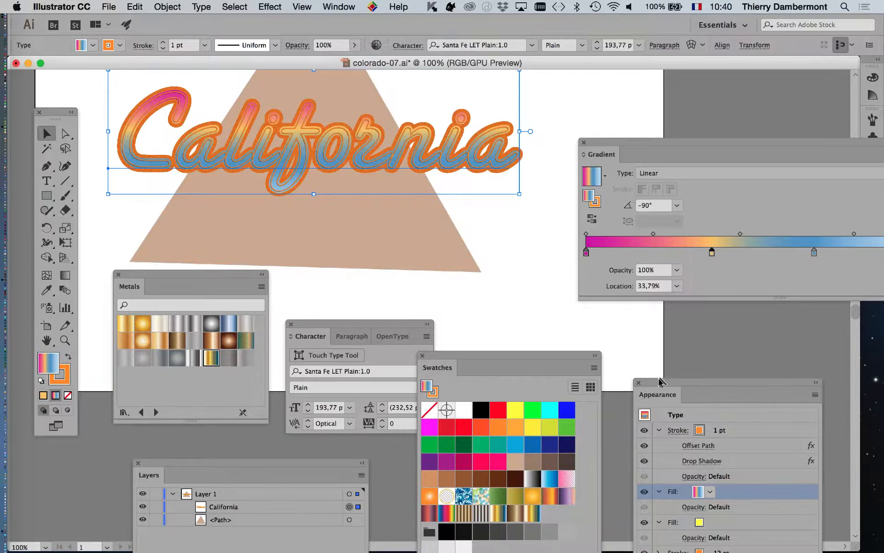
drag(662, 380, 571, 83)
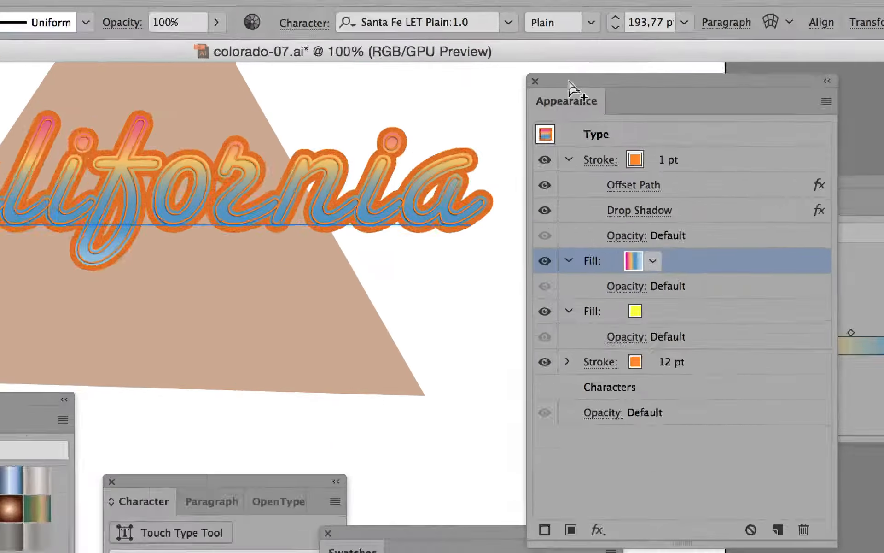
click(649, 162)
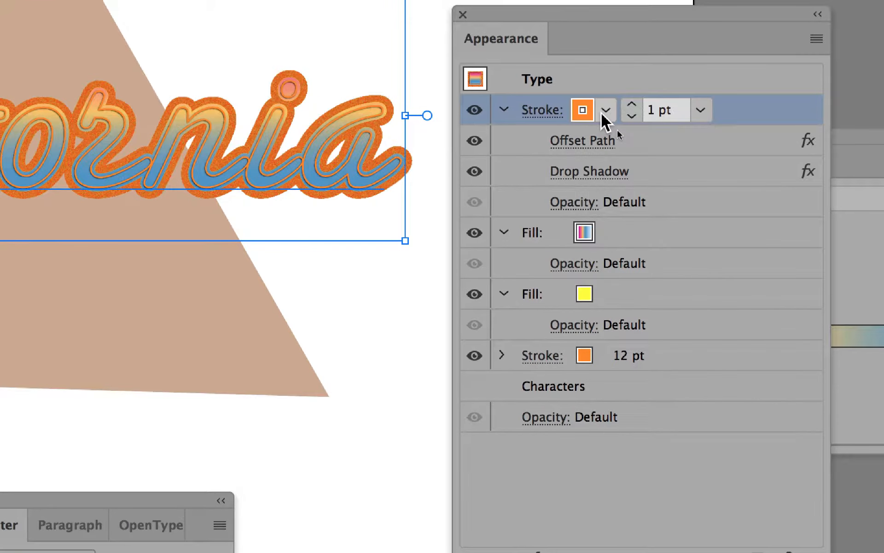
click(605, 113)
click(517, 151)
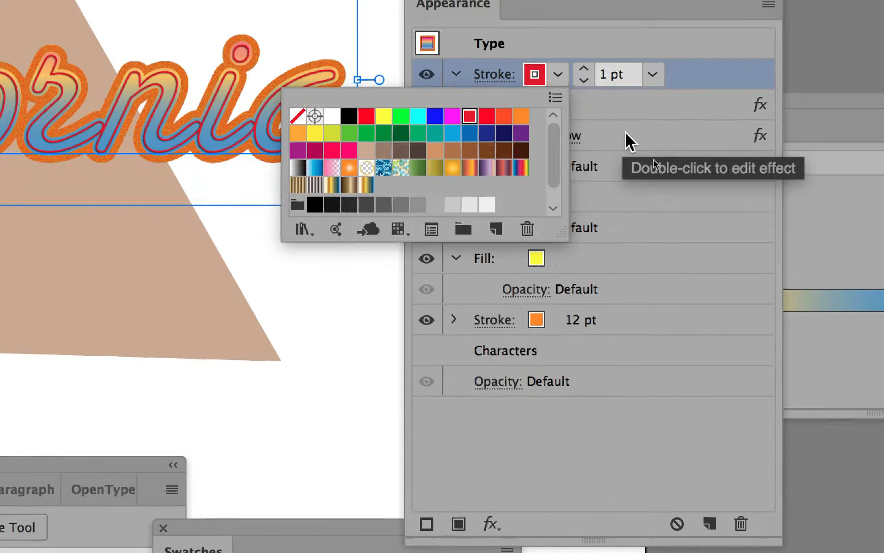
click(728, 144)
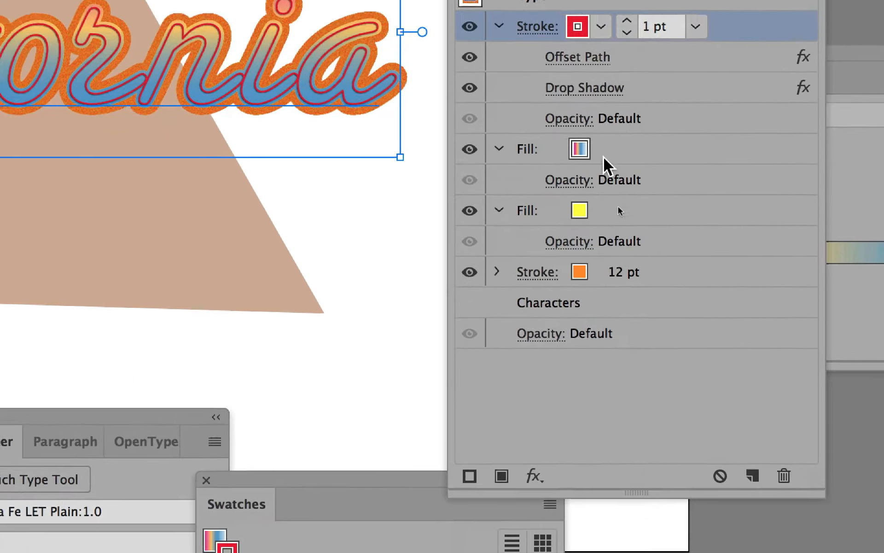
- Recolor the text's 12 pt outer stroke, trying several swatches and settling on the tan swatch
click(616, 195)
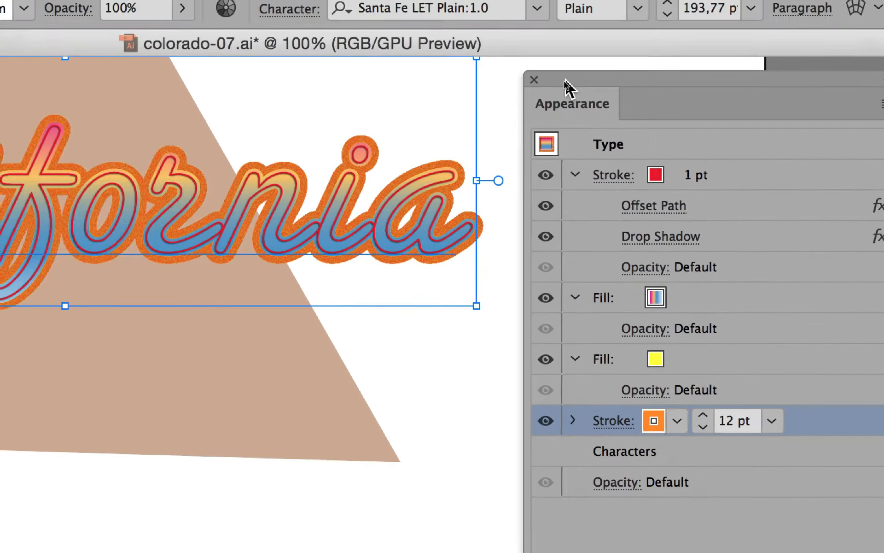
drag(560, 50, 560, 8)
key(space)
drag(425, 159, 438, 271)
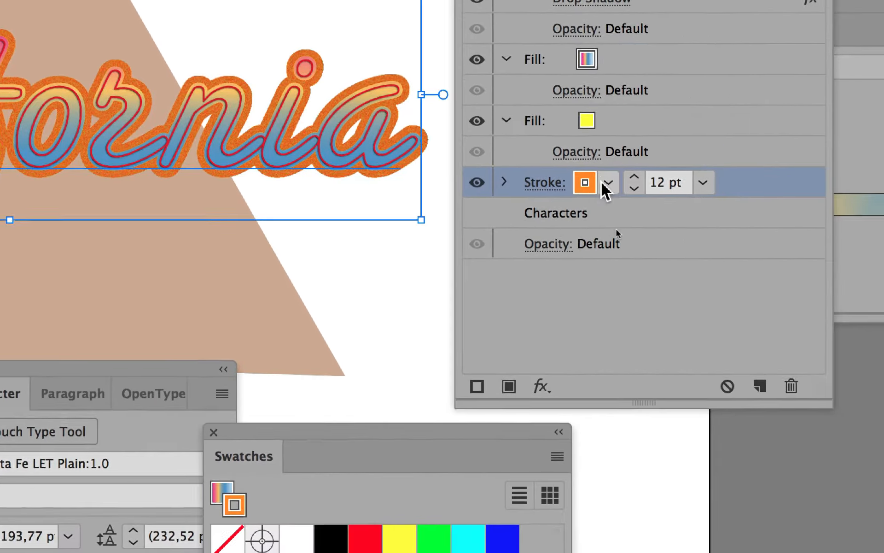
click(758, 238)
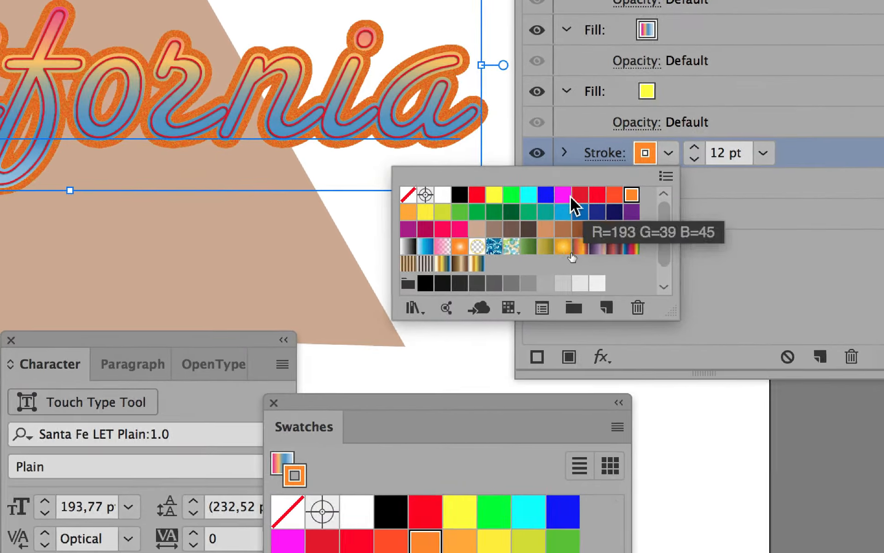
click(563, 195)
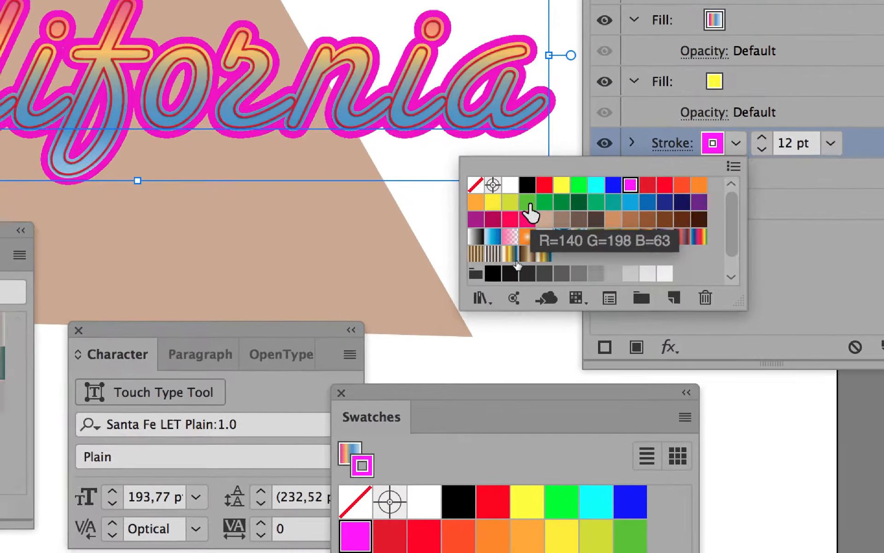
click(489, 213)
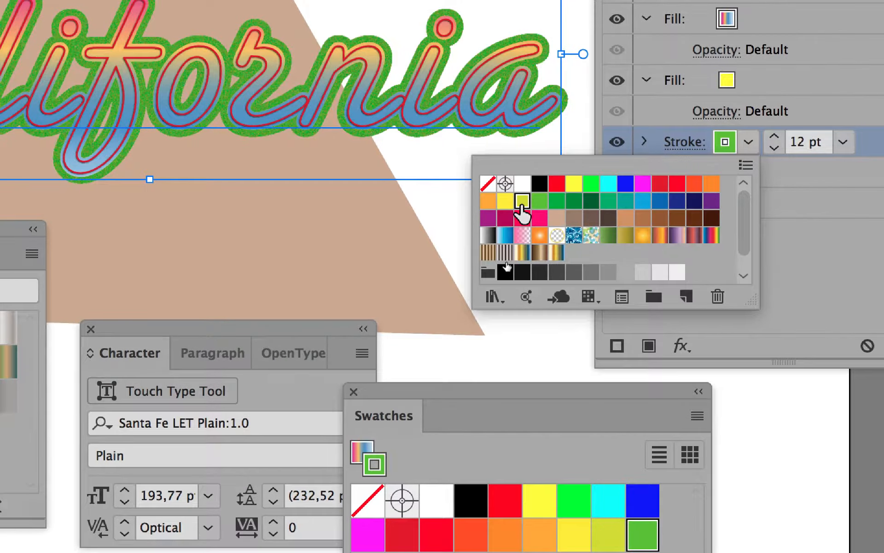
click(512, 202)
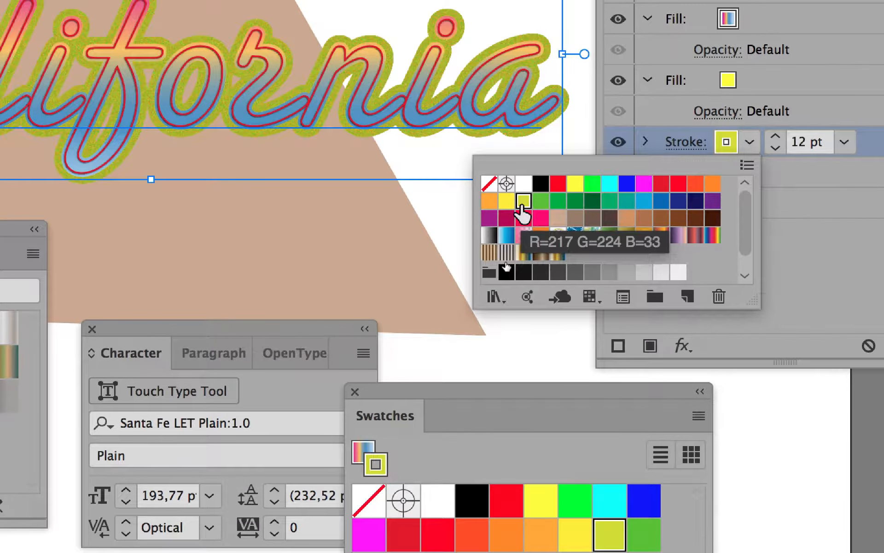
click(553, 217)
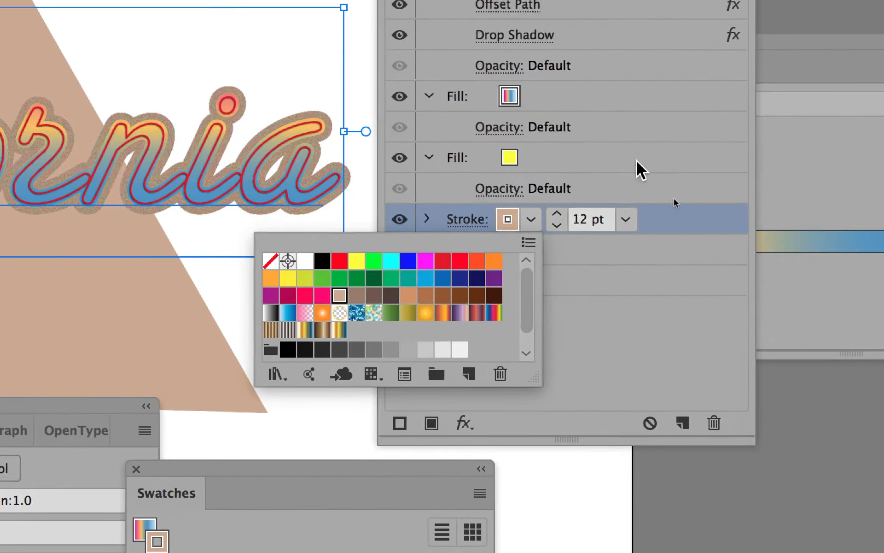
click(642, 129)
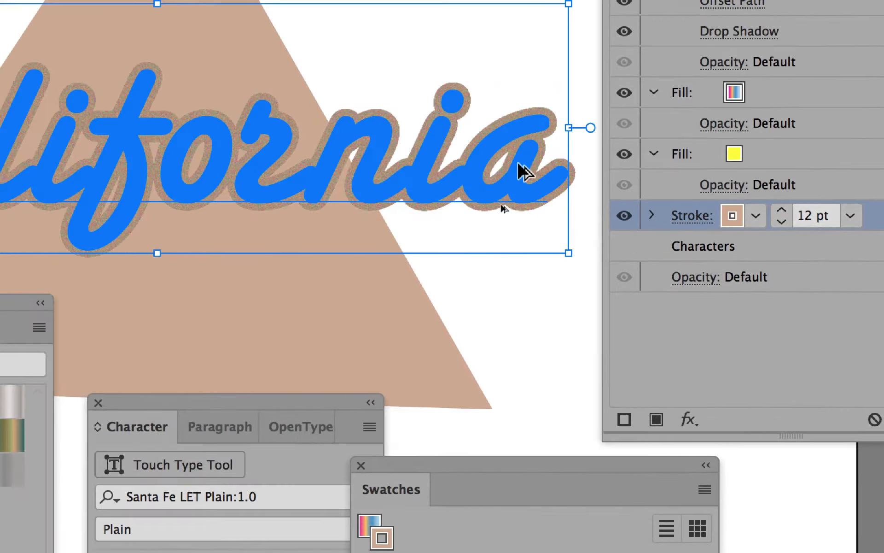
- Move the Drop Shadow effect from the 1 pt stroke onto the gradient fill in the Appearance panel
scroll(332, 180, up, 2)
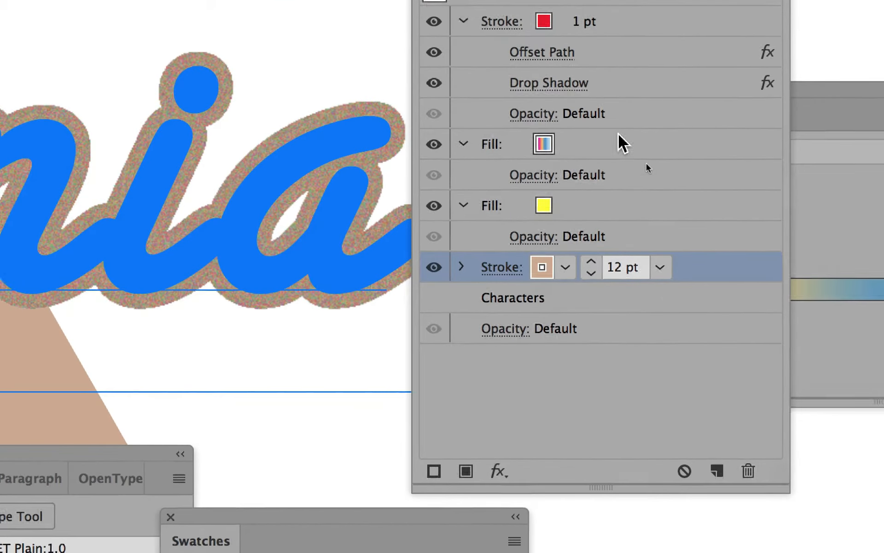
click(632, 90)
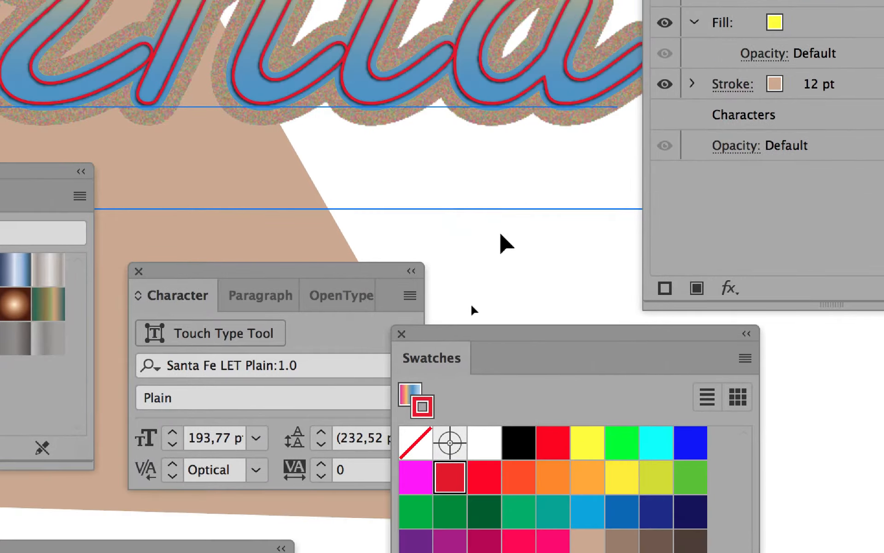
click(500, 234)
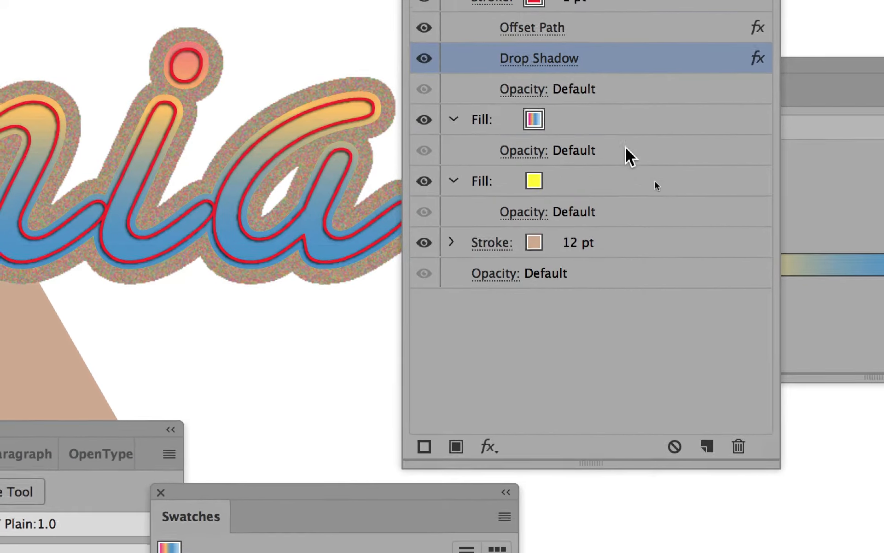
click(625, 124)
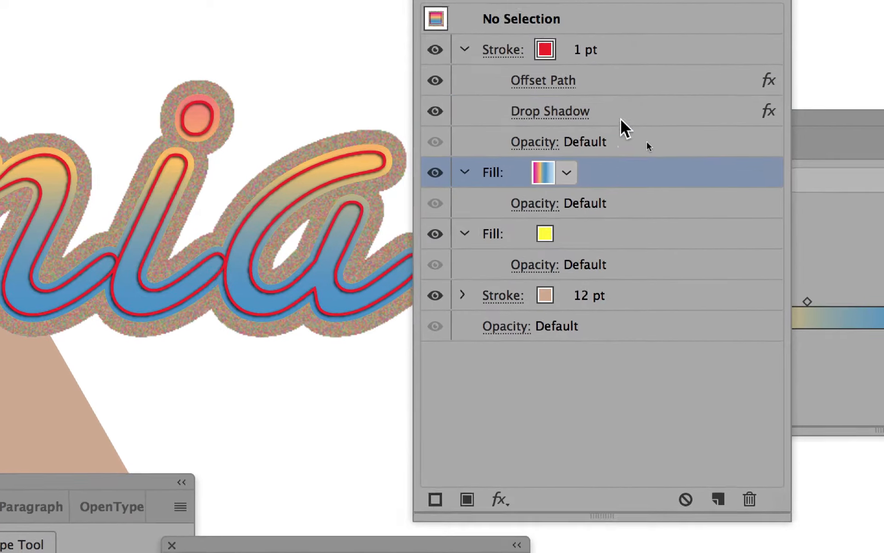
click(611, 81)
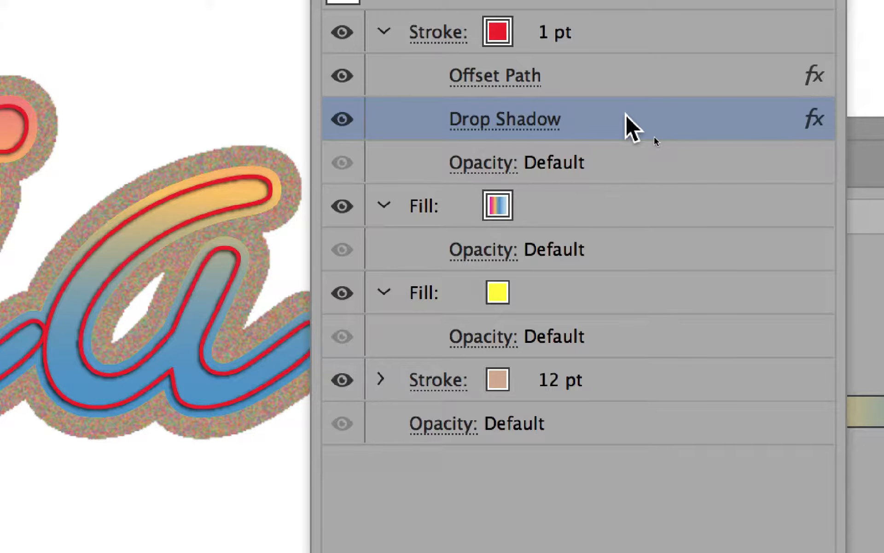
drag(626, 115, 634, 204)
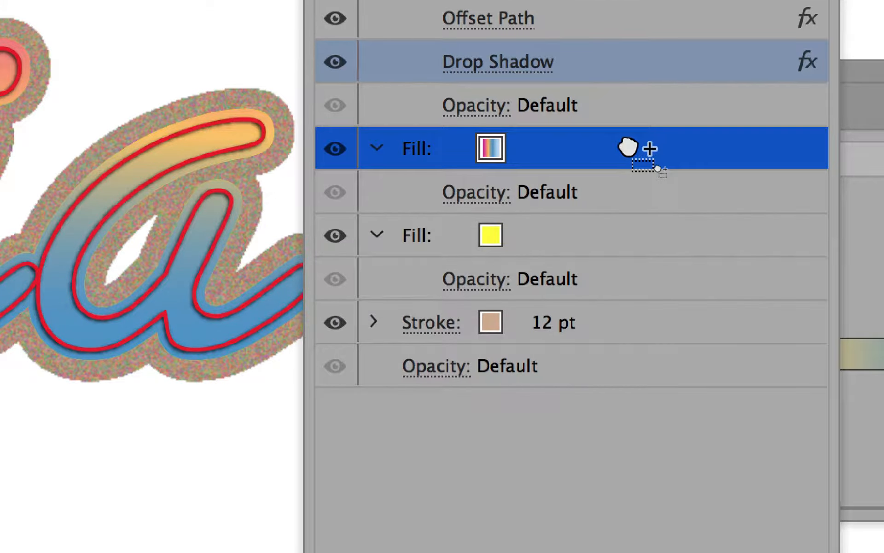
drag(627, 147, 629, 61)
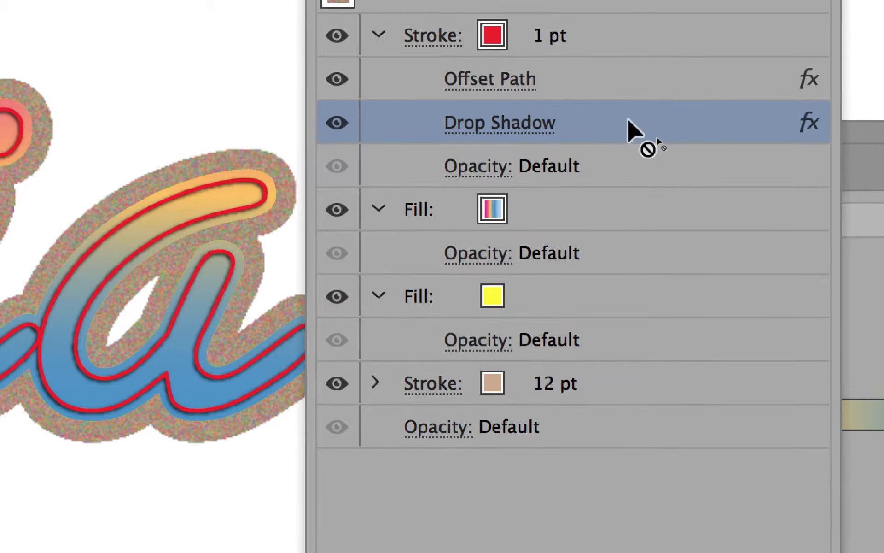
drag(627, 118, 629, 209)
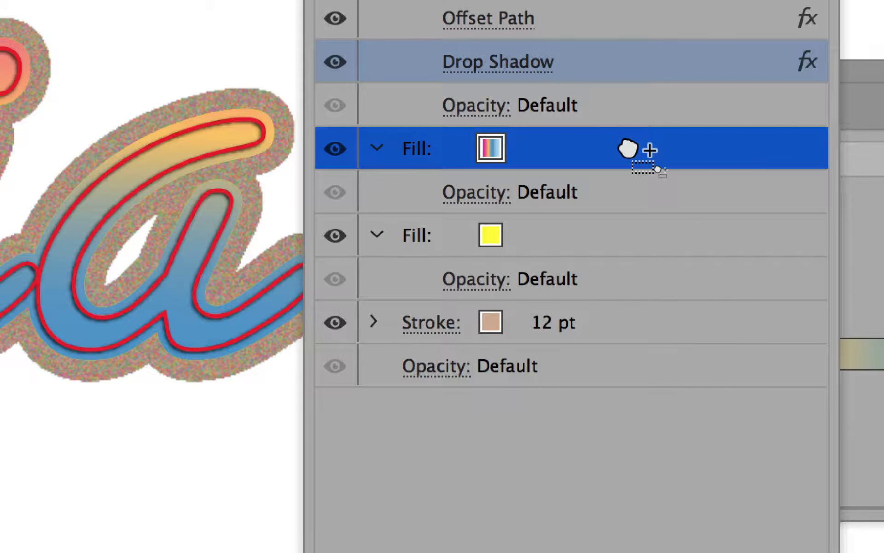
drag(627, 148, 627, 142)
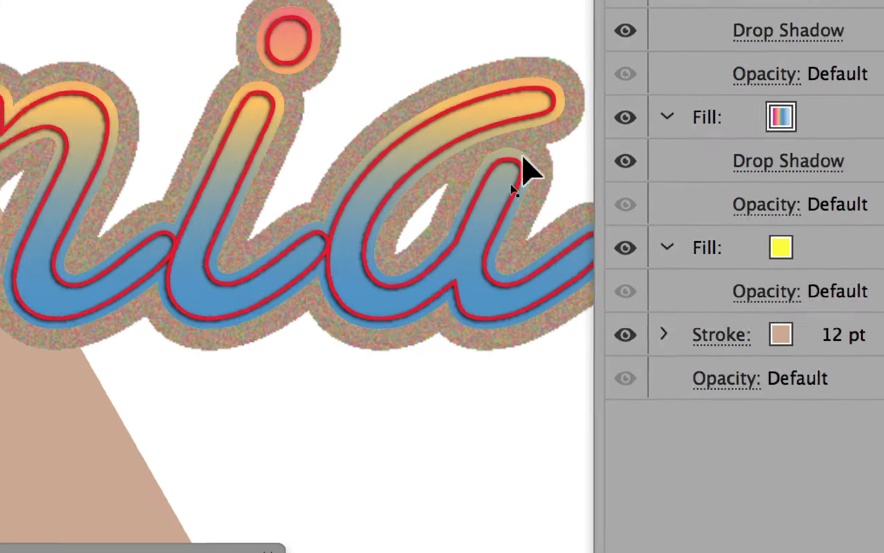
- Copy the 1 pt stroke's Drop Shadow effect onto the gradient fill in the Appearance panel
scroll(209, 195, up, 1)
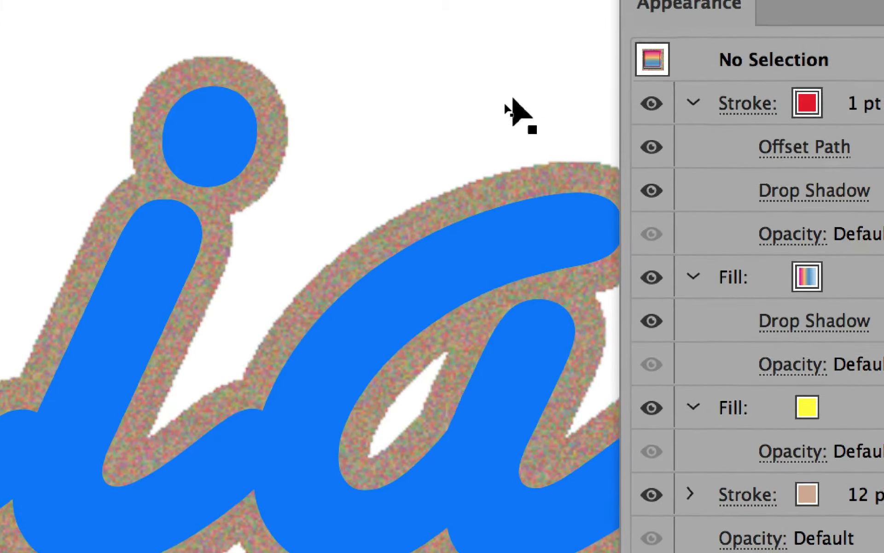
scroll(512, 91, down, 1)
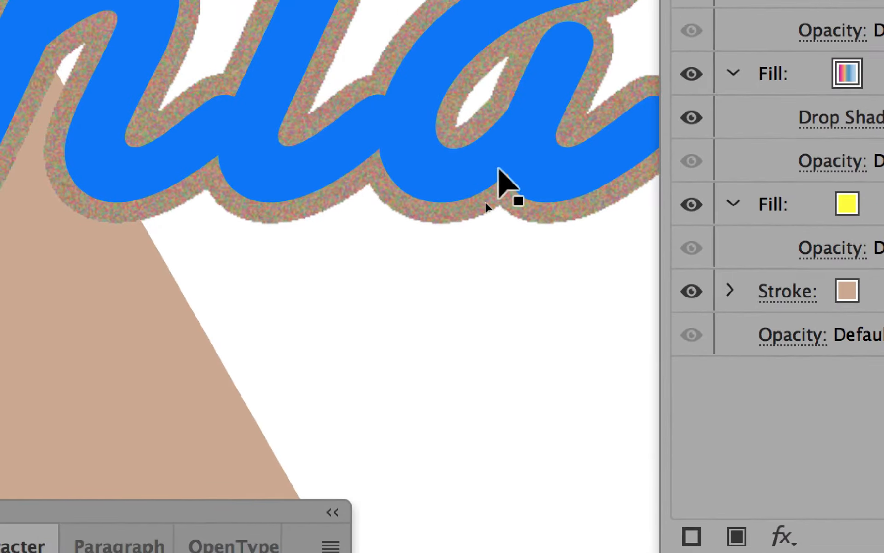
click(462, 30)
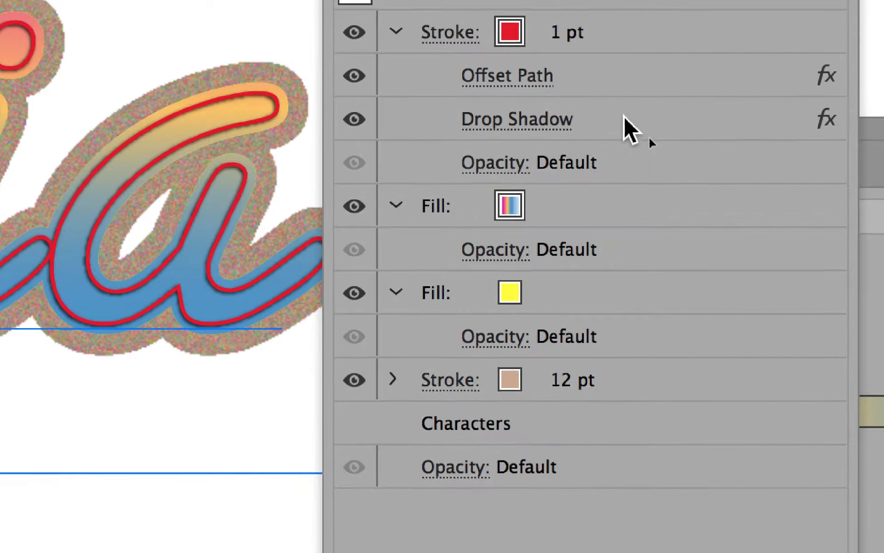
drag(636, 105, 635, 204)
mouse_move(624, 153)
mouse_down()
mouse_move(623, 167)
mouse_move(624, 135)
mouse_move(624, 144)
mouse_up()
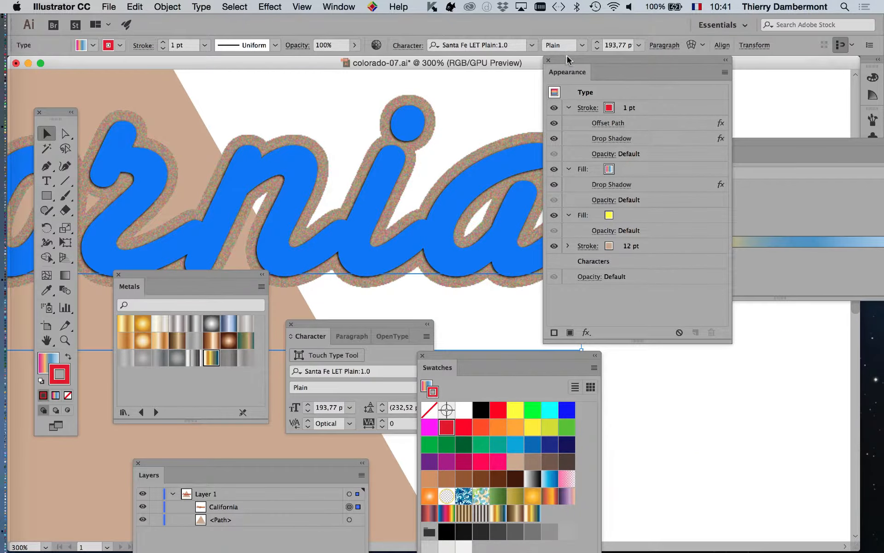
- Set the document raster effects resolution to High (300 ppi)
drag(568, 58, 763, 123)
click(704, 323)
scroll(699, 325, up, 2)
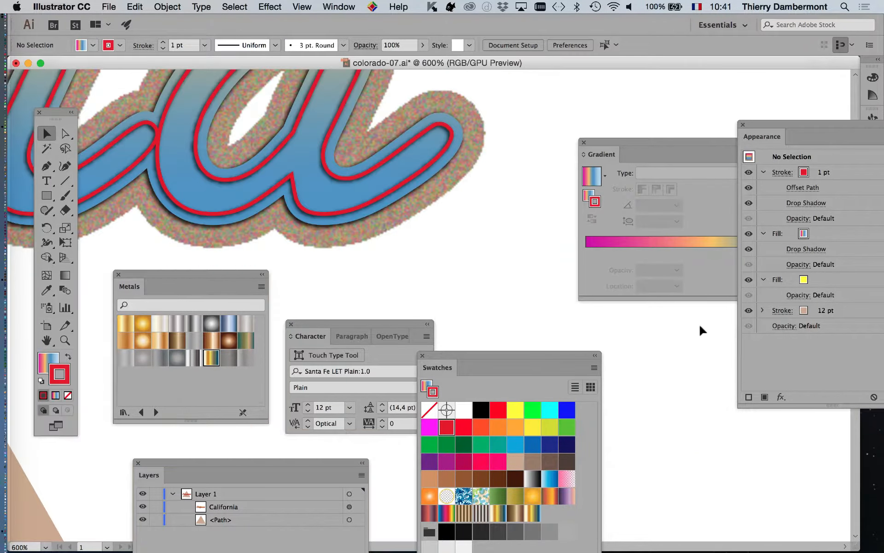
scroll(699, 323, up, 1)
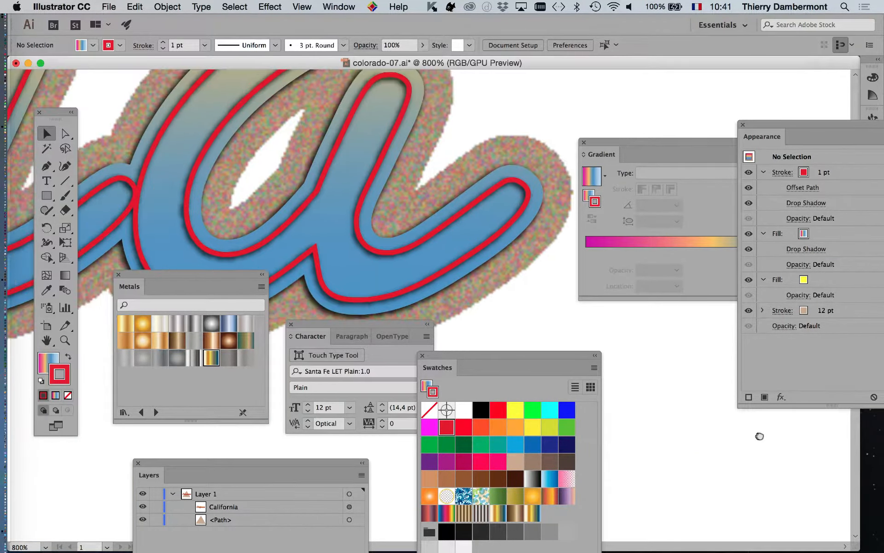
drag(760, 436, 806, 497)
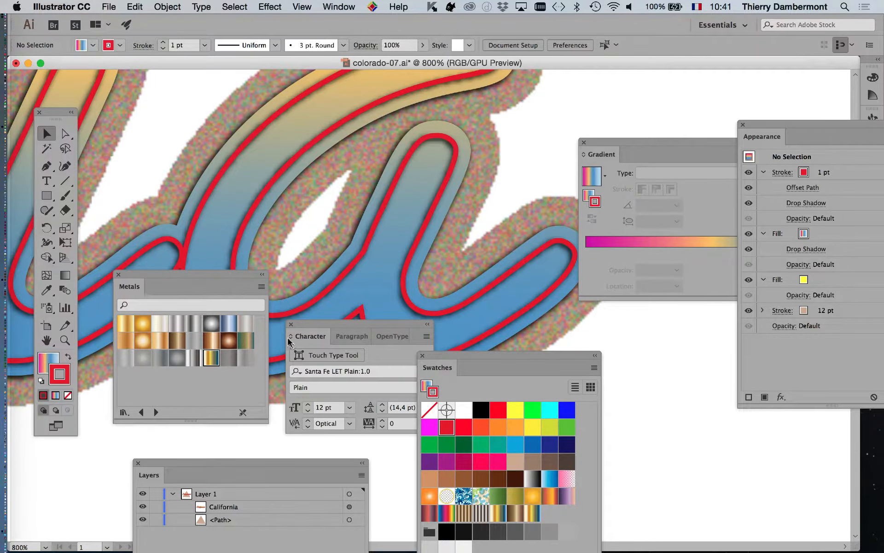
key(shift+Tab)
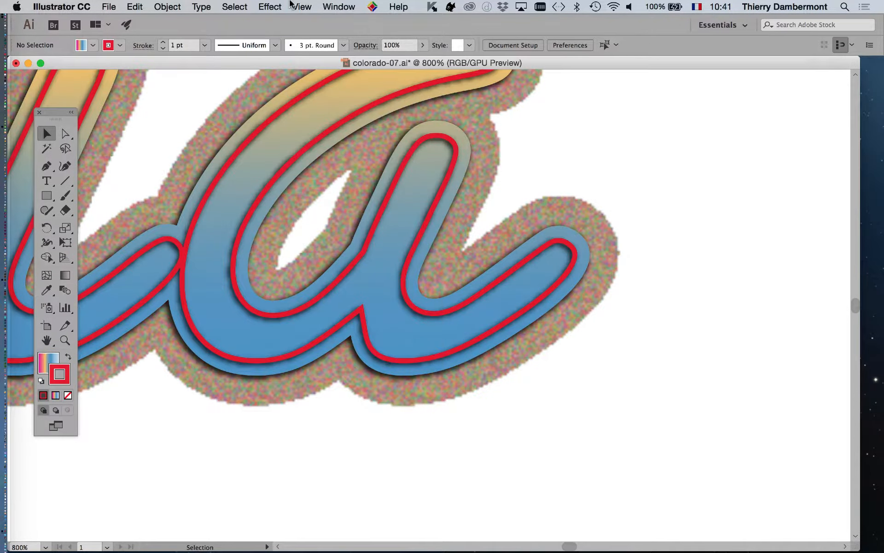
click(270, 6)
click(281, 51)
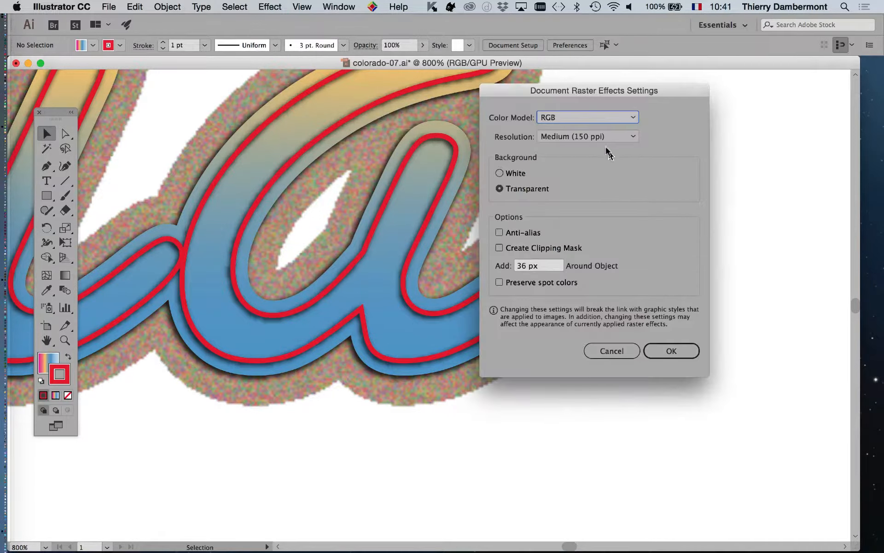
click(608, 136)
click(604, 176)
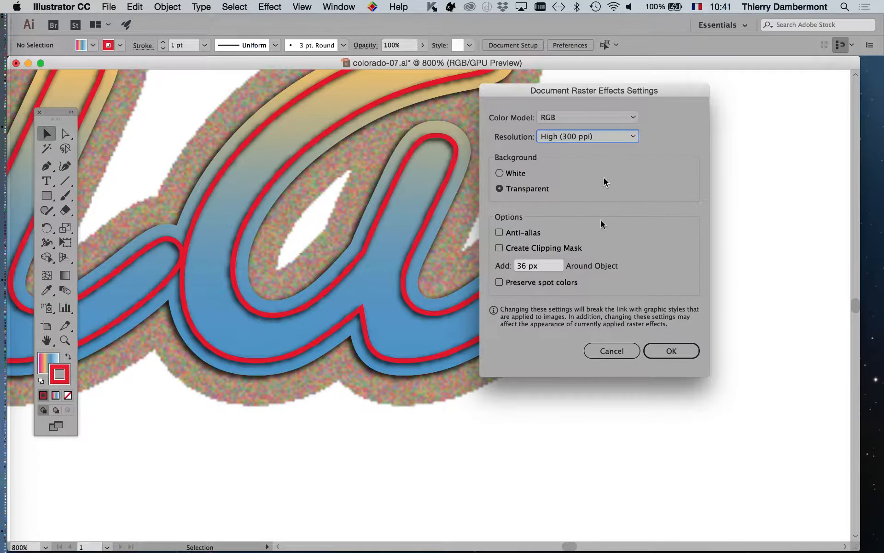
click(677, 353)
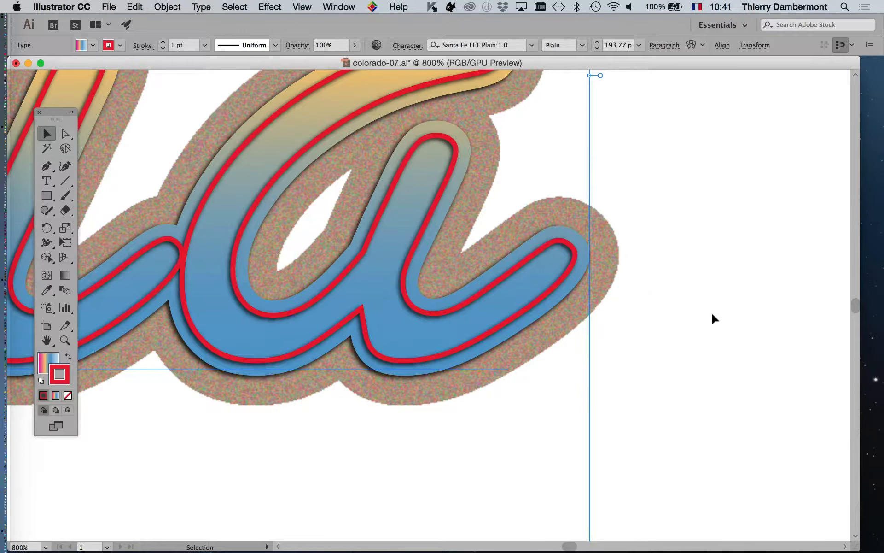
- Reduce the text's 12 pt outer stroke weight to 7 pt in the Appearance panel
scroll(711, 311, up, 1)
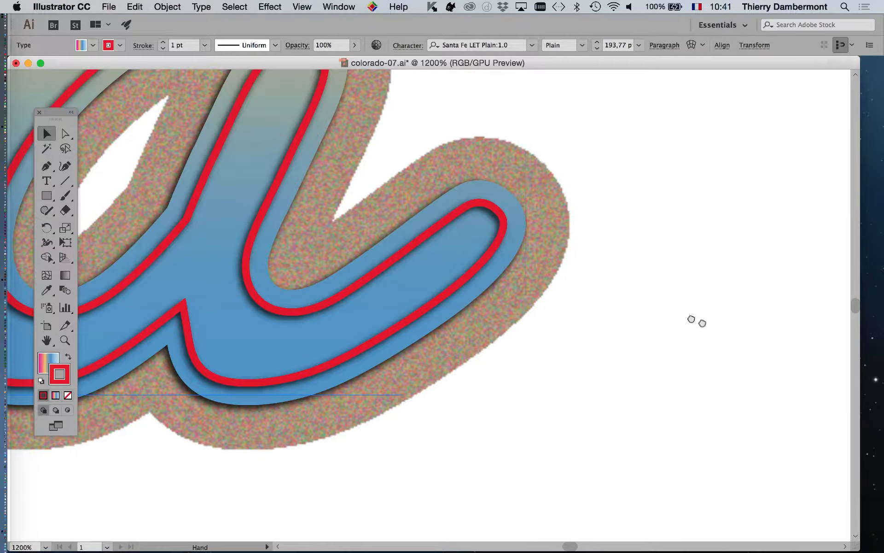
drag(695, 320, 809, 377)
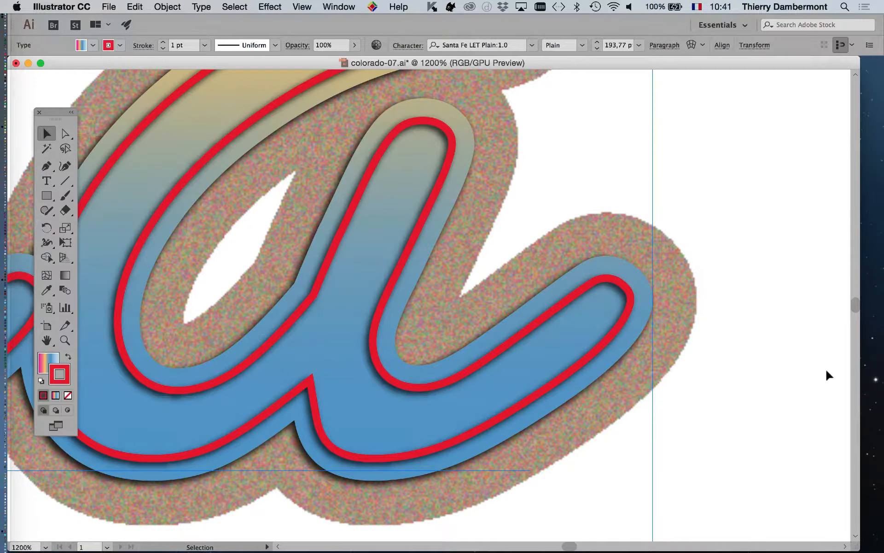
key(alt+super)
scroll(805, 368, down, 2)
drag(681, 330, 578, 250)
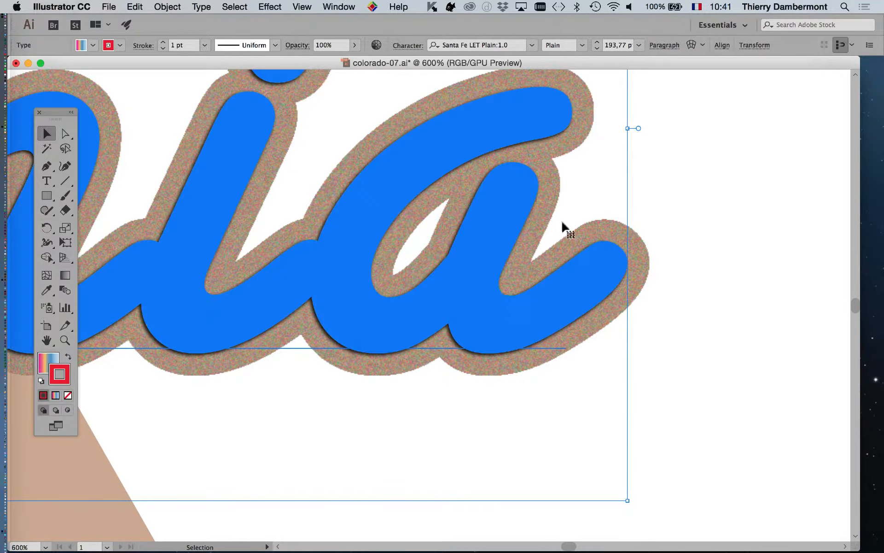
click(332, 4)
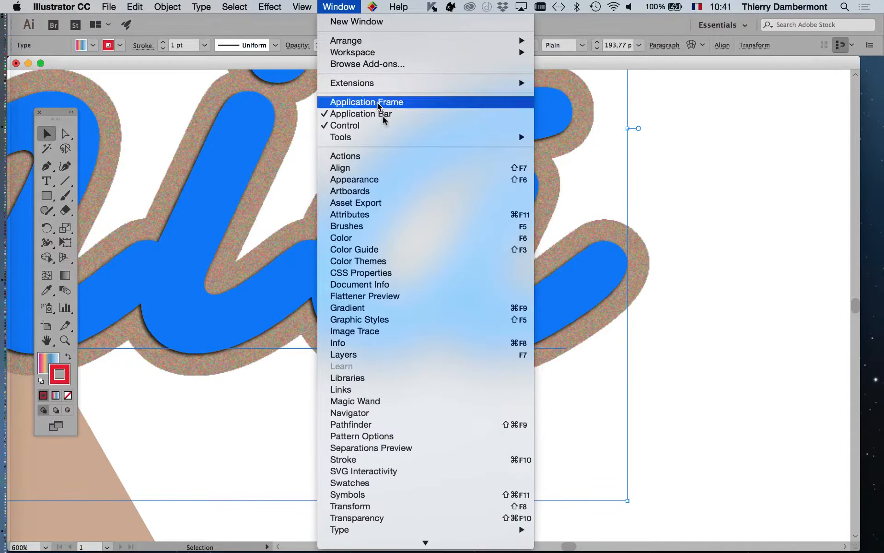
click(393, 180)
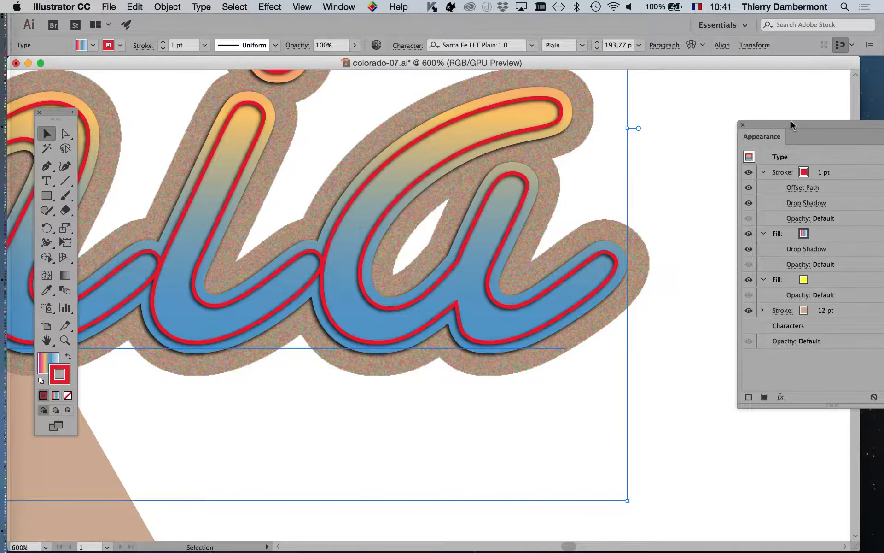
drag(792, 125, 695, 109)
click(745, 297)
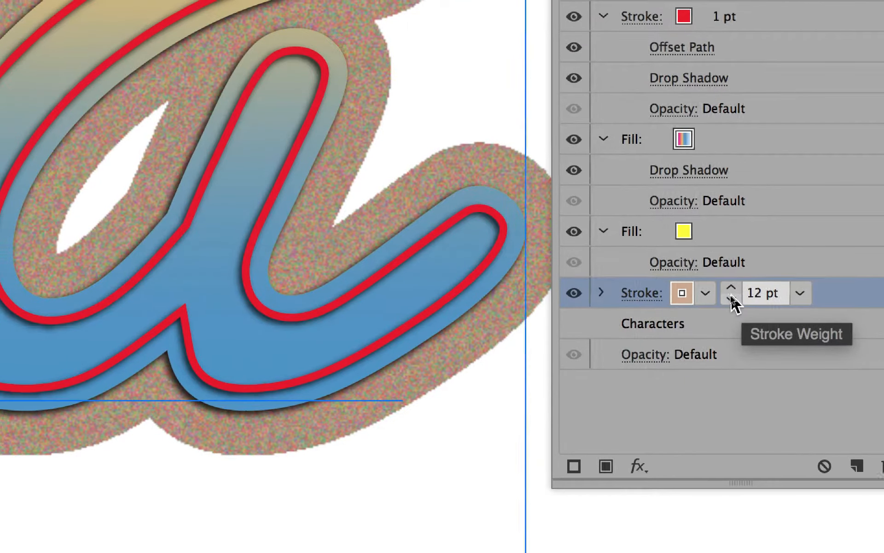
click(731, 296)
click(731, 295)
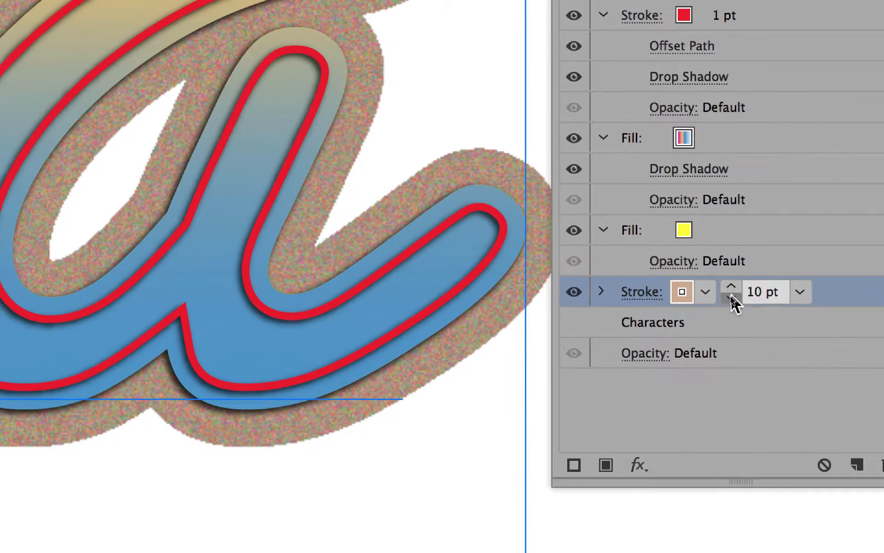
click(731, 297)
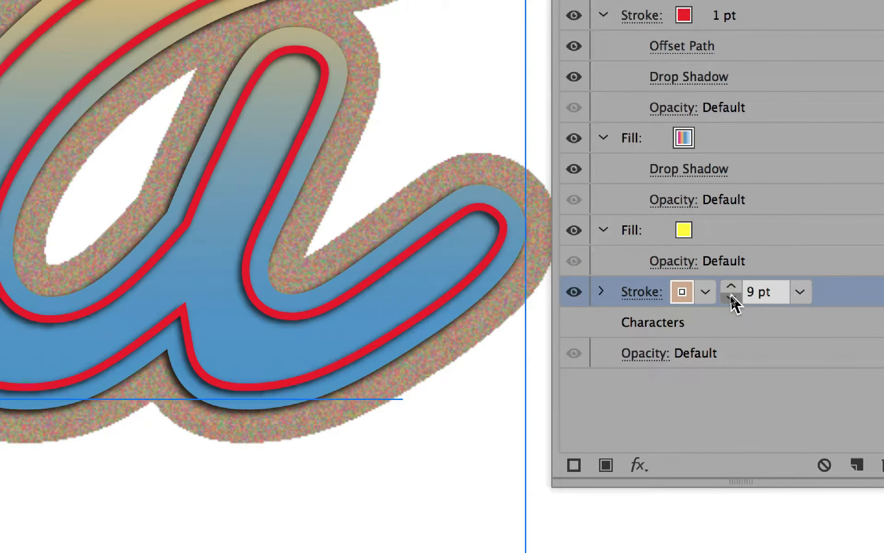
click(730, 297)
click(731, 297)
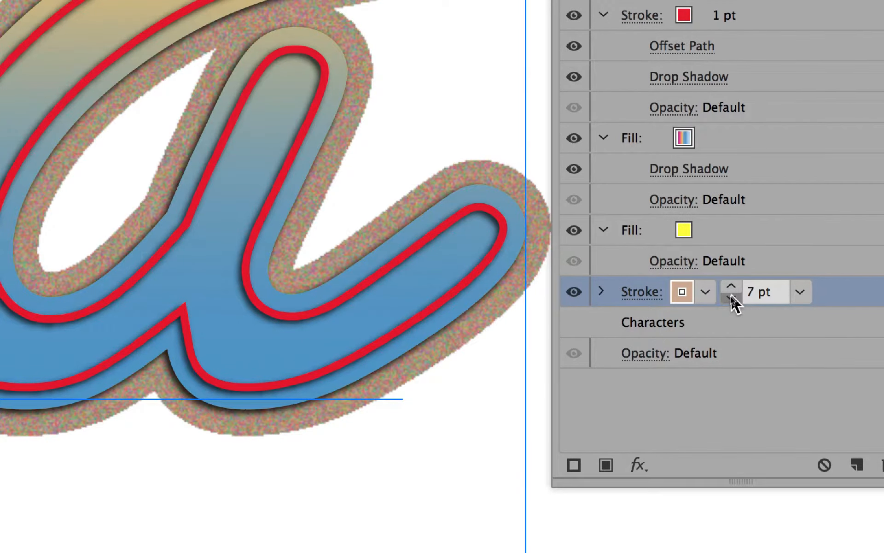
click(730, 298)
click(730, 297)
click(730, 298)
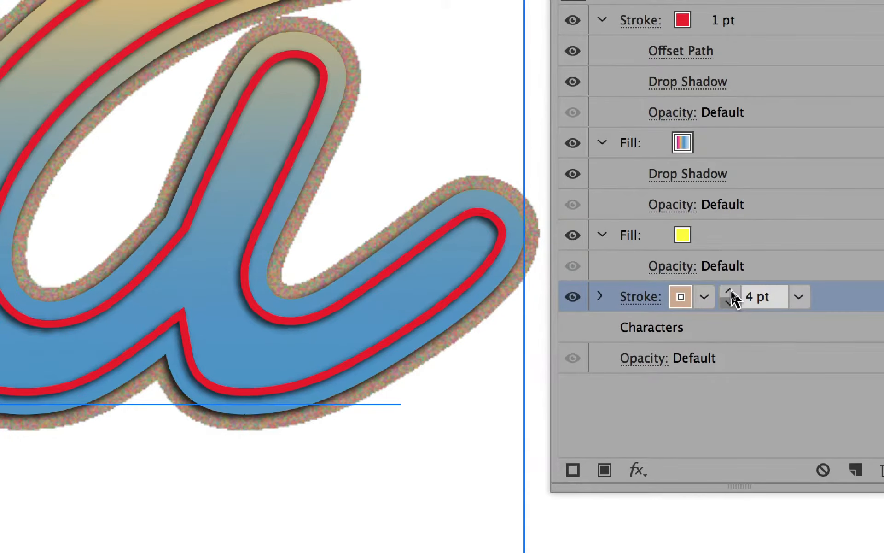
click(730, 297)
click(730, 297)
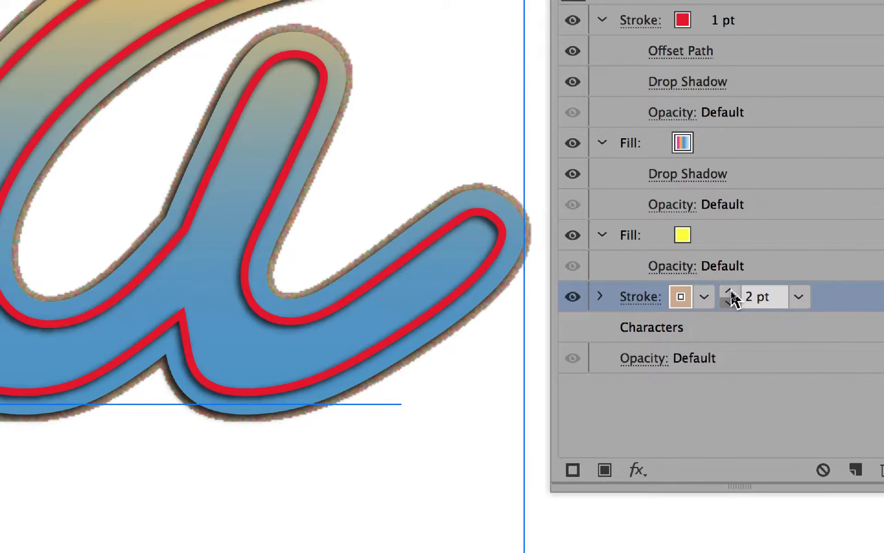
click(730, 297)
click(731, 293)
click(732, 293)
click(732, 293)
click(731, 292)
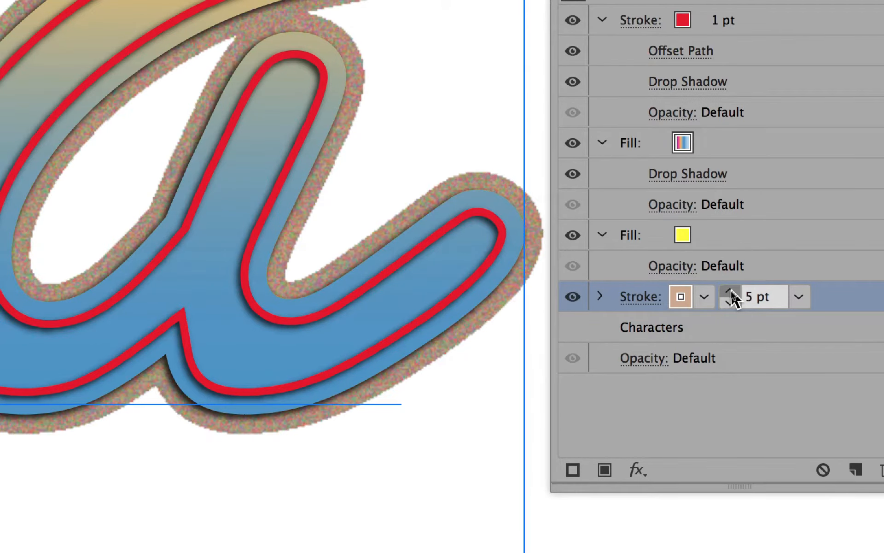
click(731, 293)
click(731, 292)
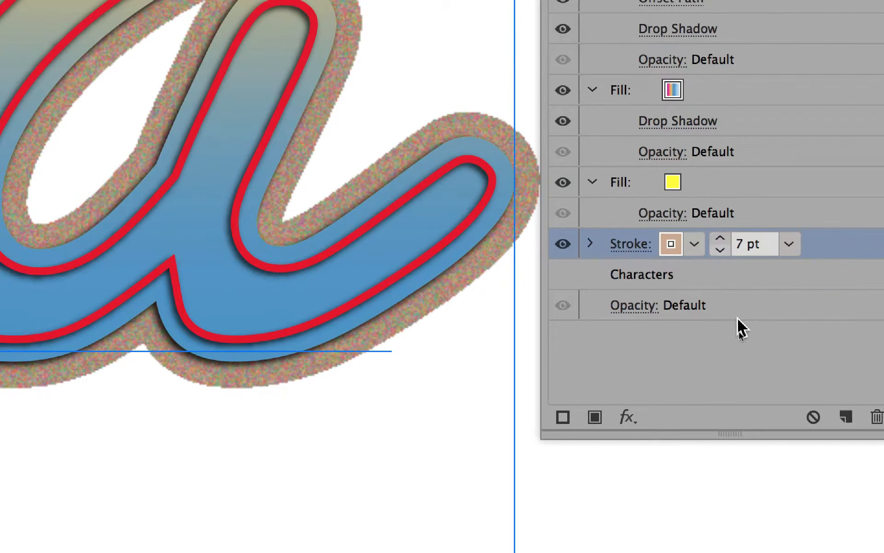
- Save the document as colorado-08.ai with the default Illustrator options
scroll(547, 374, down, 2)
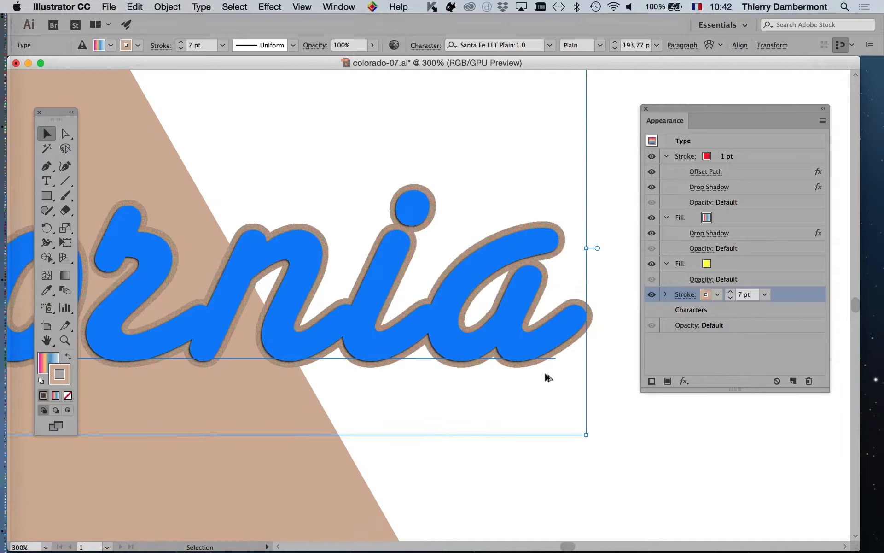
click(109, 6)
click(133, 111)
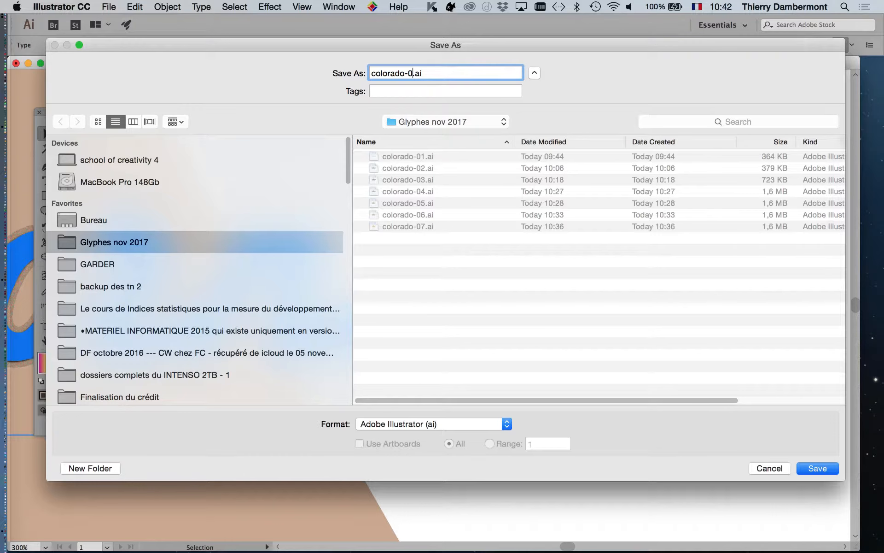
key(BackSpace)
text(8)
click(810, 469)
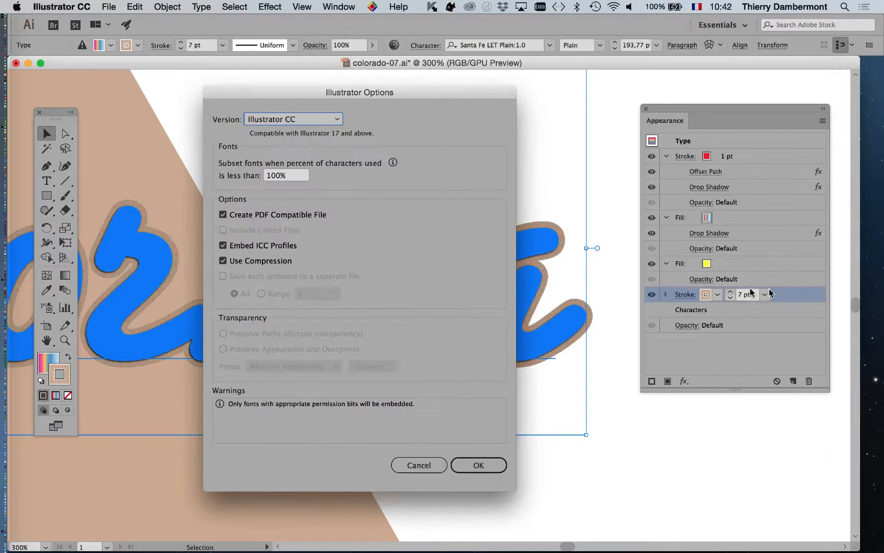
click(476, 521)
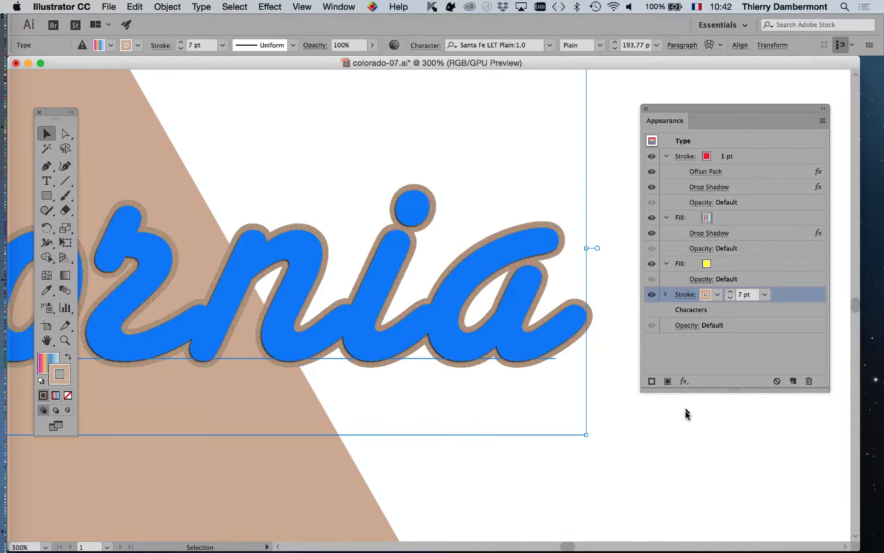
- Fill the background triangle with a blue gradient swatch, then deselect and close the Appearance panel
scroll(635, 397, down, 4)
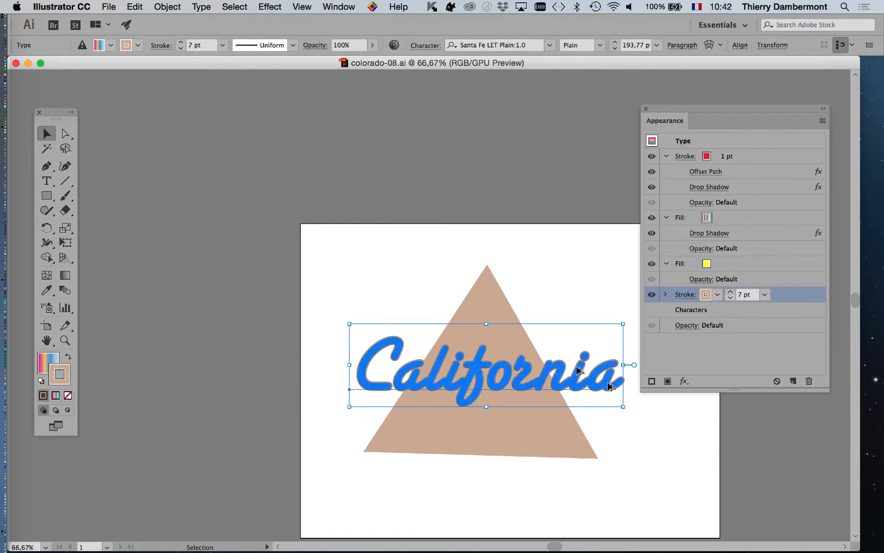
click(478, 303)
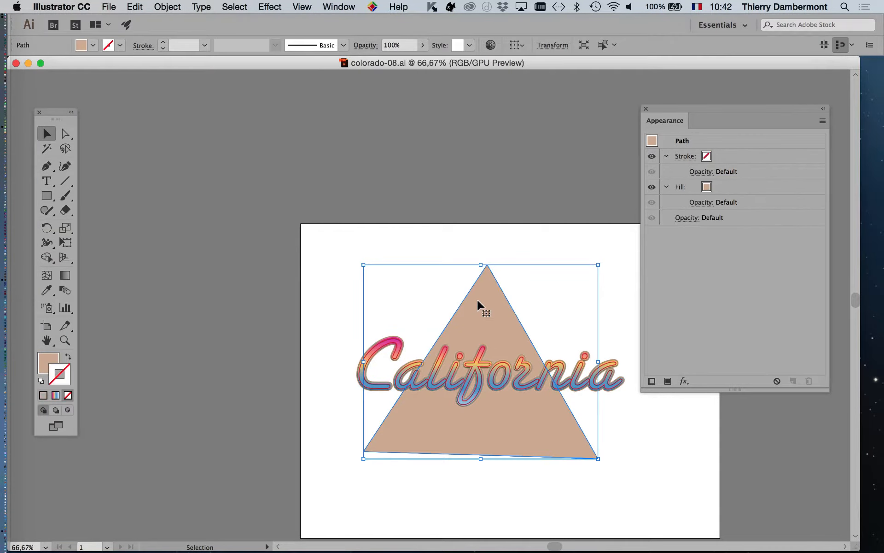
click(733, 189)
click(717, 188)
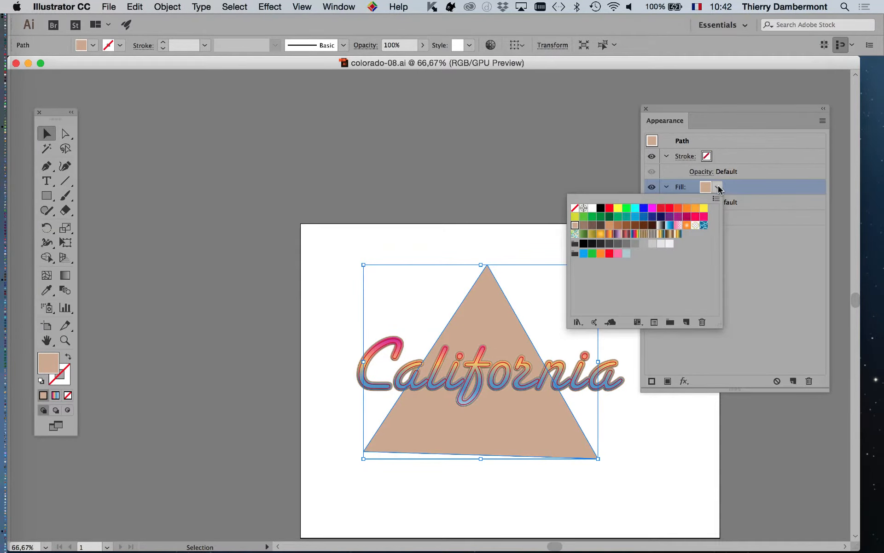
click(670, 226)
click(489, 232)
scroll(609, 451, up, 2)
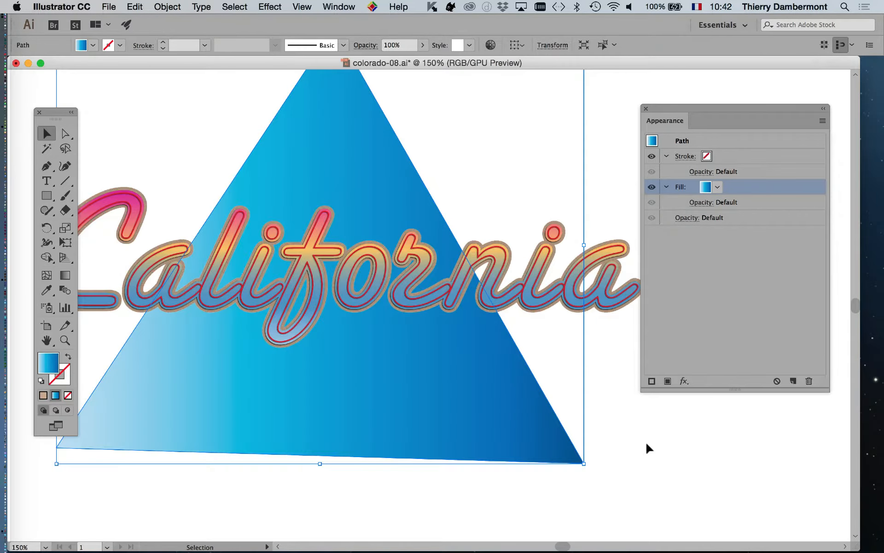
click(683, 463)
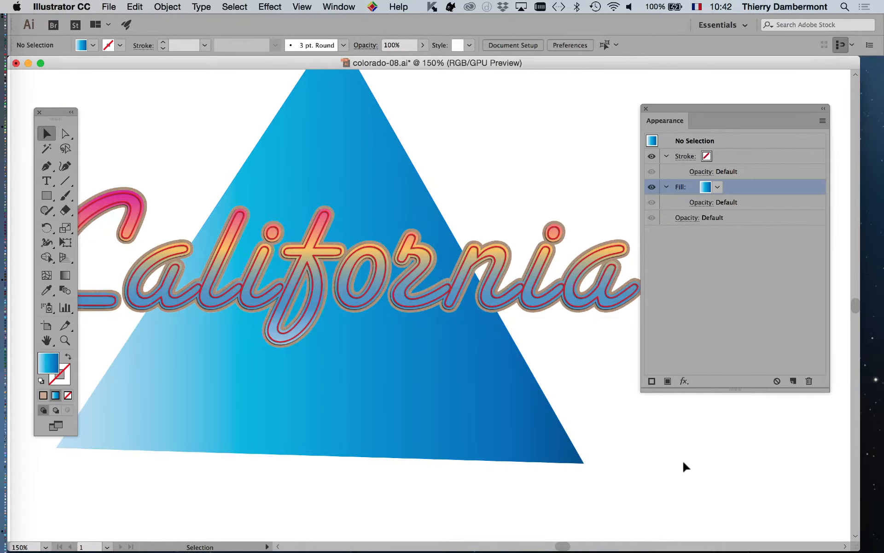
click(646, 109)
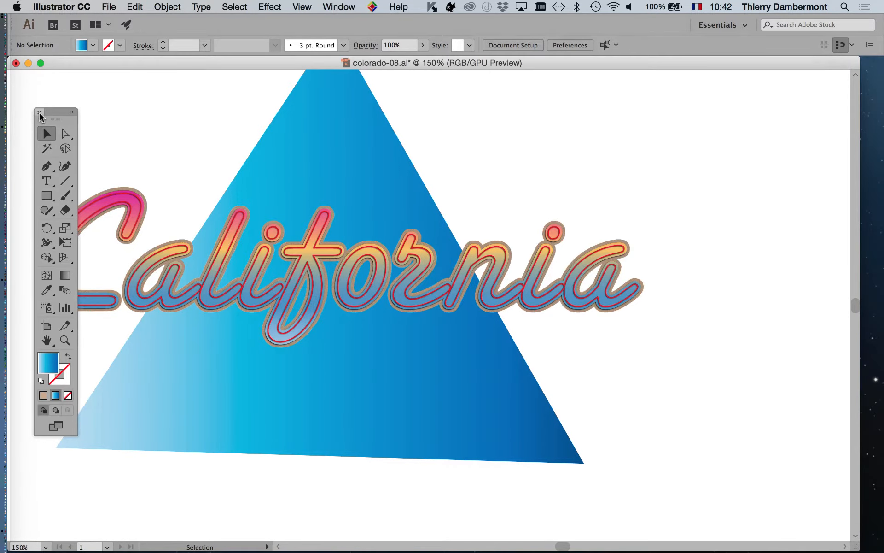